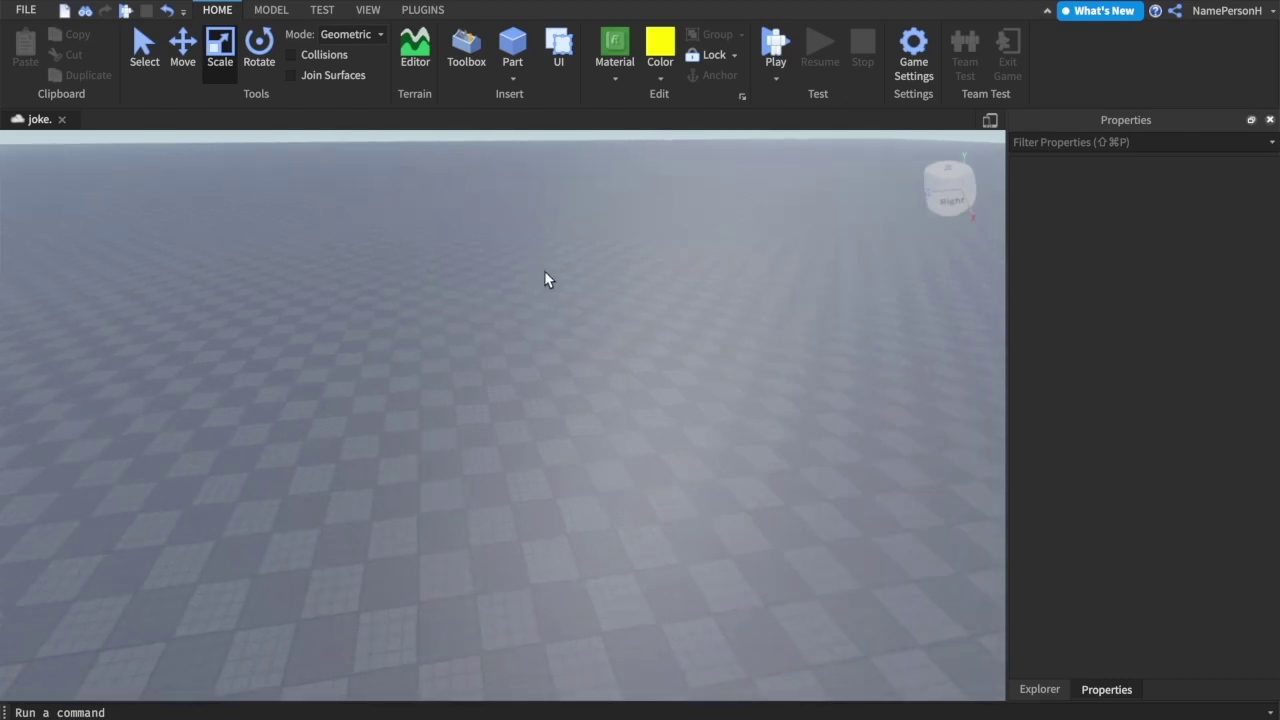
scroll(824, 360, down, 4)
right_drag(824, 360, 824, 360)
scroll(824, 360, down, 4)
scroll(692, 310, up, 5)
right_drag(695, 314, 695, 314)
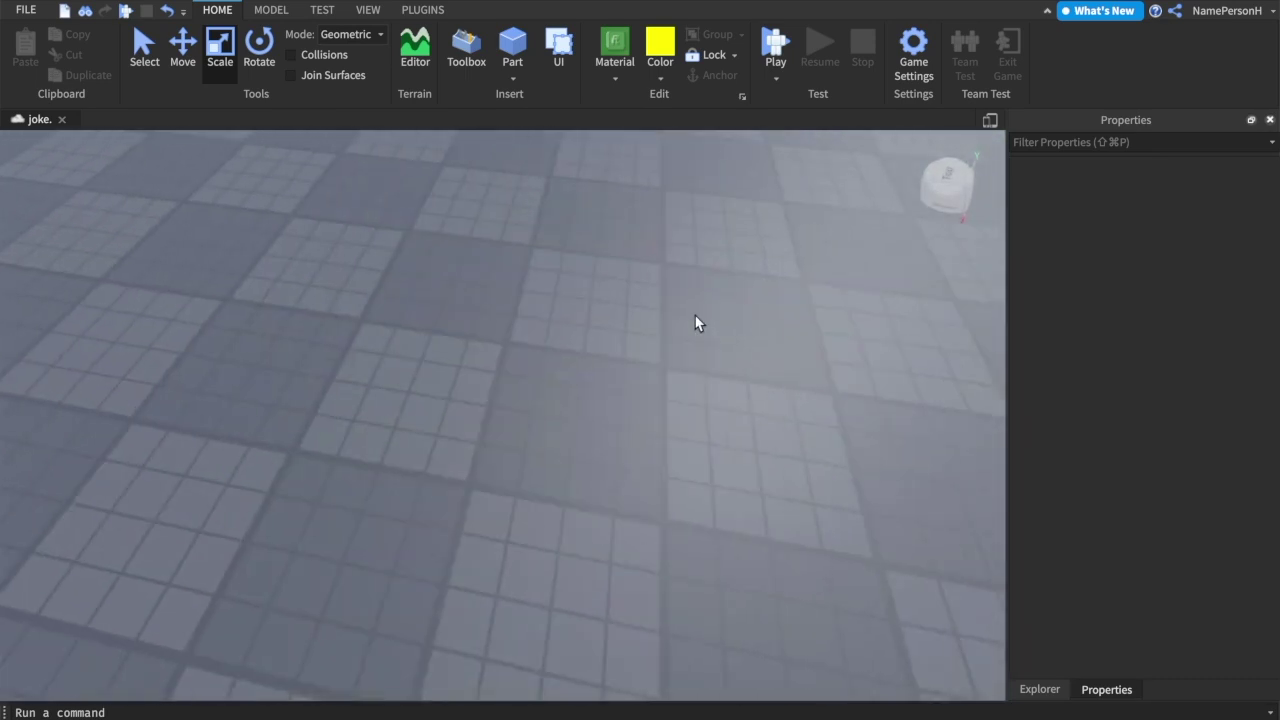
scroll(537, 347, up, 3)
drag(618, 330, 810, 455)
right_drag(810, 455, 809, 452)
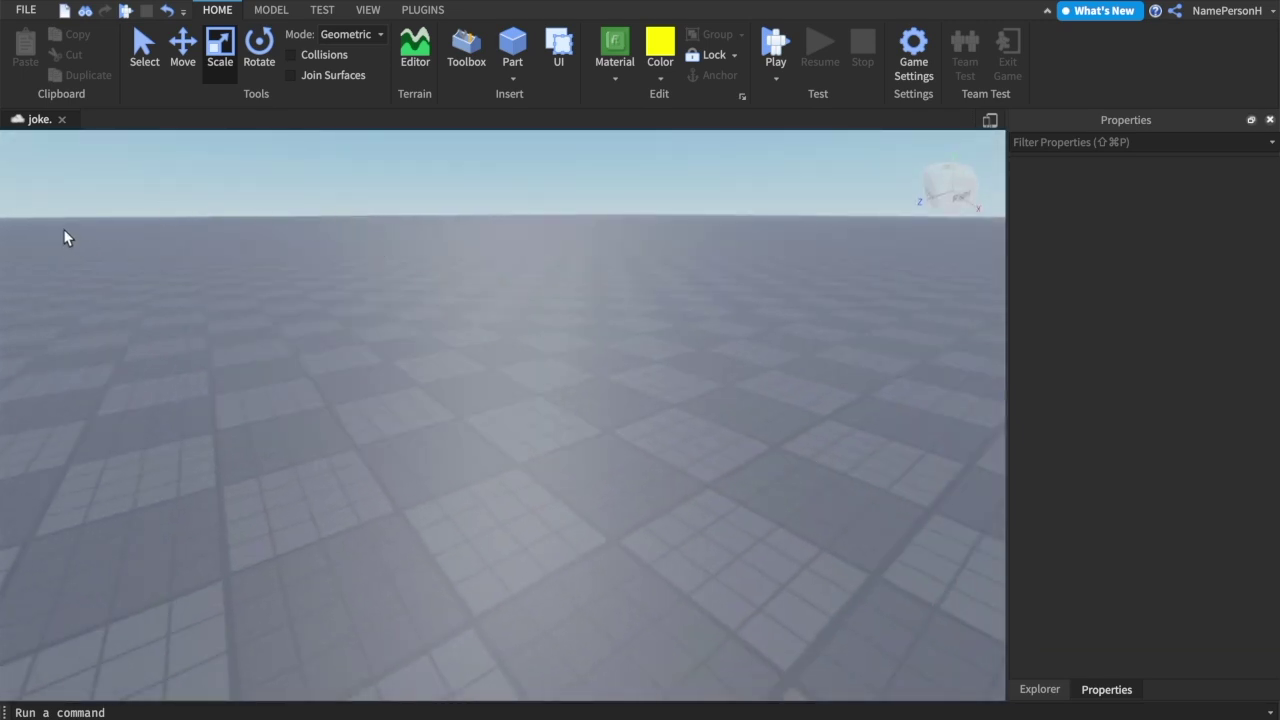
scroll(587, 330, down, 2)
right_drag(649, 257, 649, 257)
scroll(649, 257, up, 3)
scroll(649, 257, down, 10)
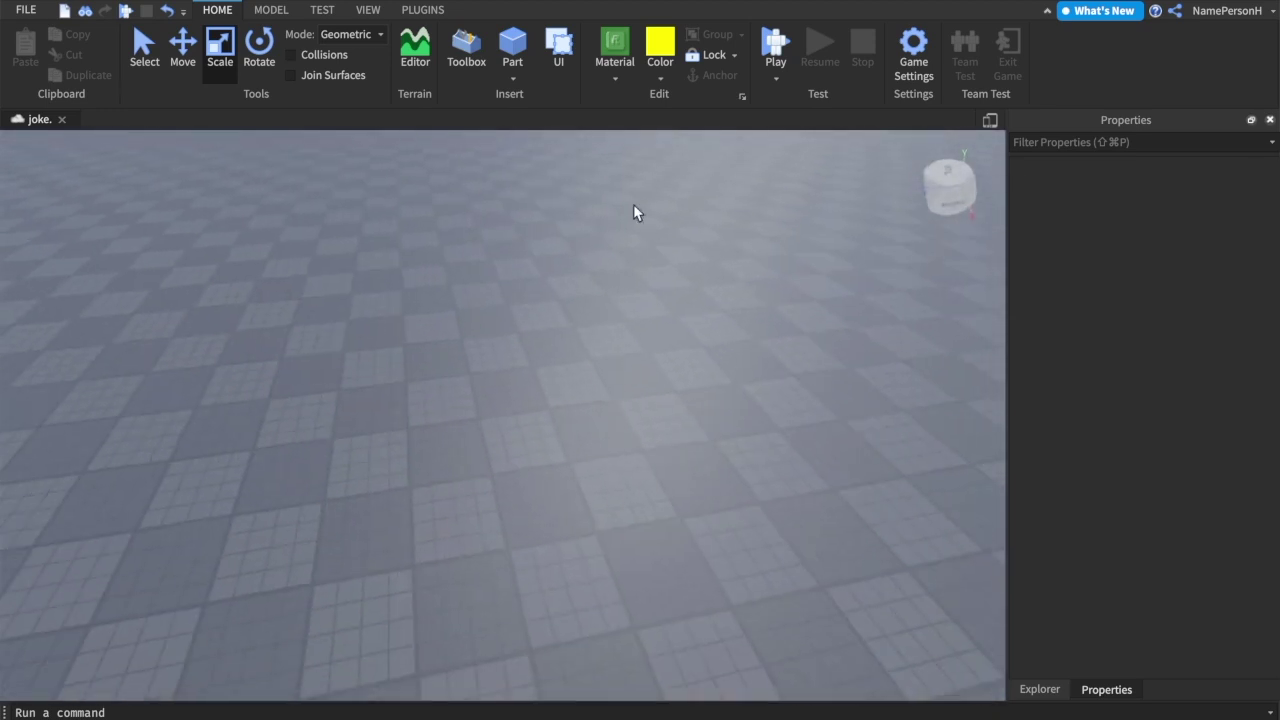
right_drag(648, 272, 640, 274)
scroll(640, 278, up, 6)
scroll(640, 274, down, 6)
scroll(740, 145, up, 5)
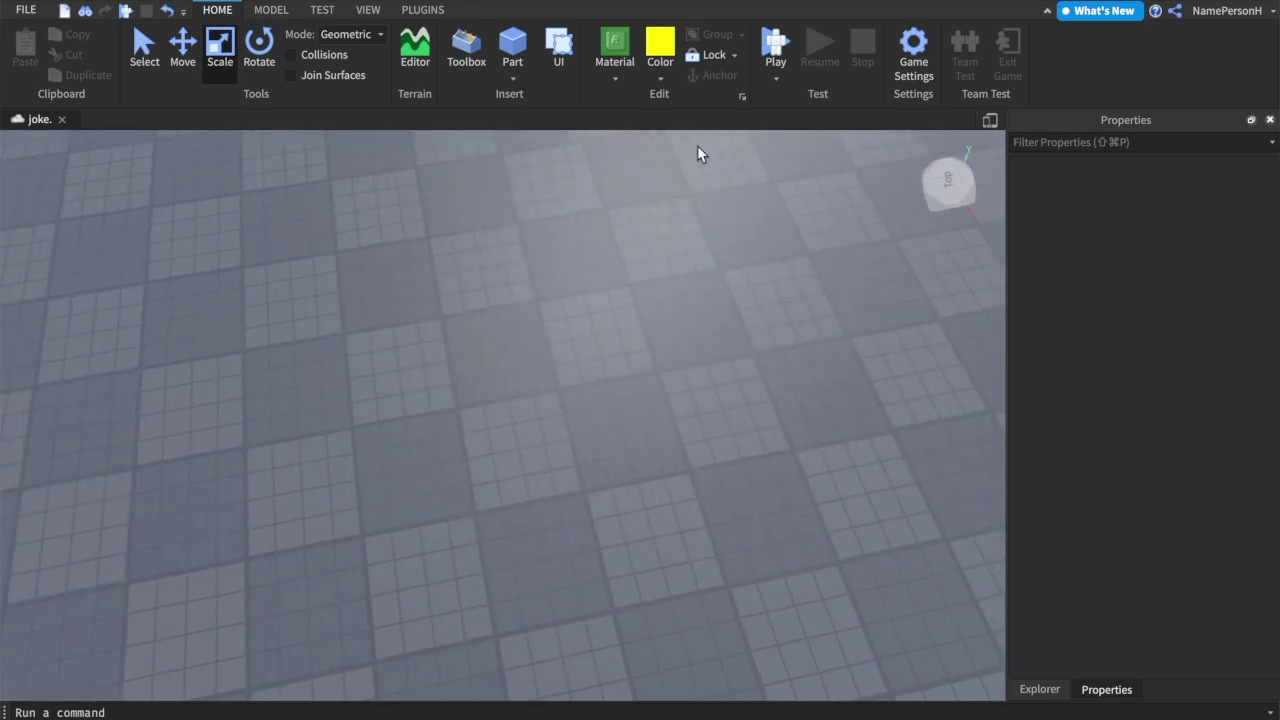
key(w)
key(s)
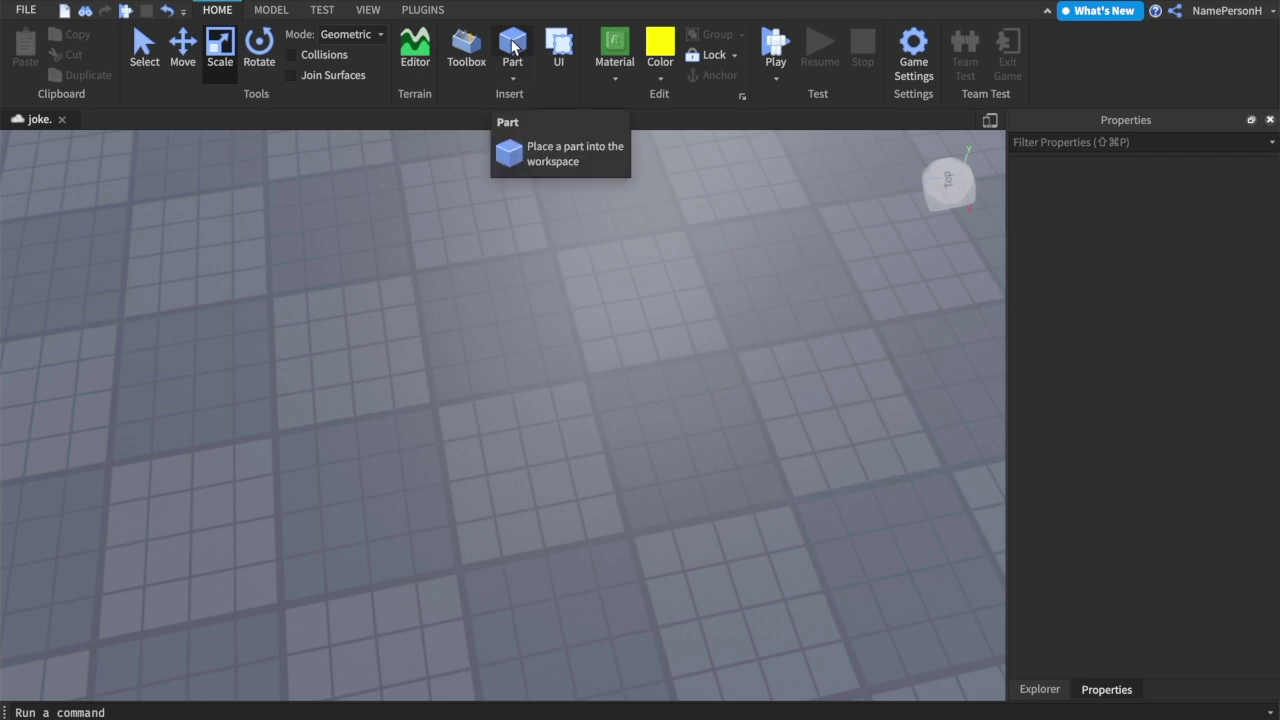
Insert a block part into the workspace and move it to position -294, 0.5, -175
click(512, 47)
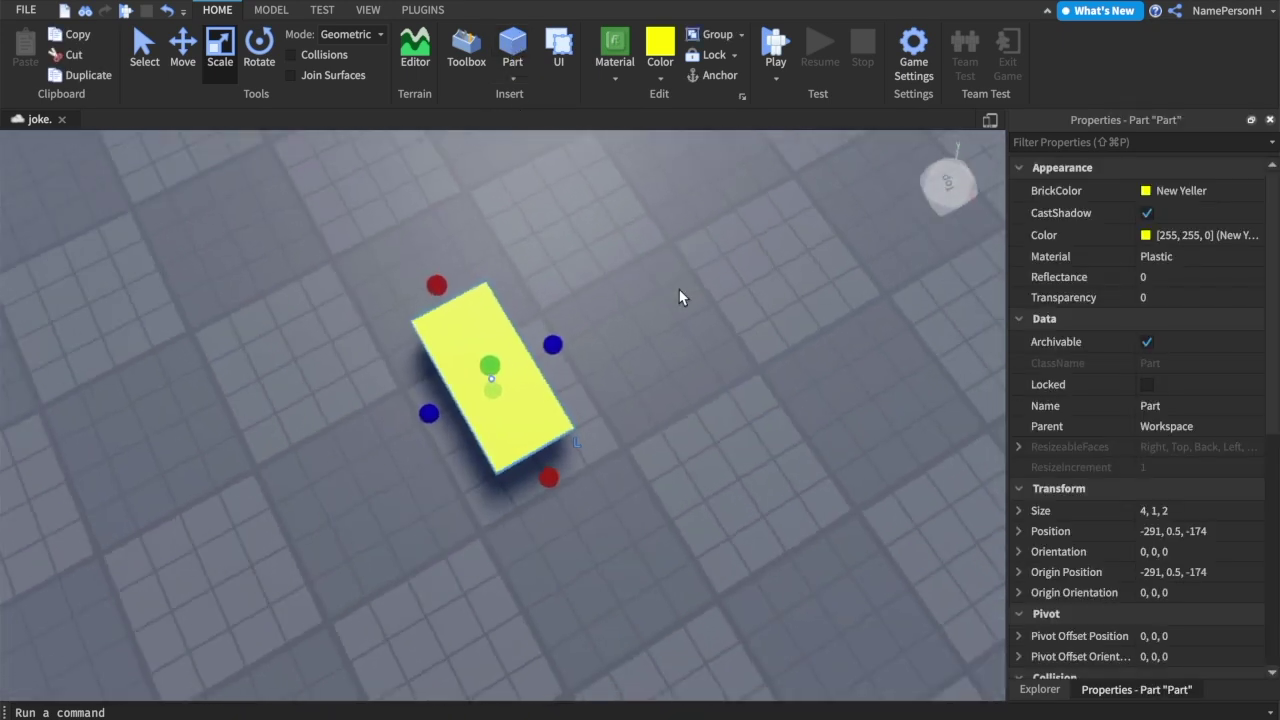
scroll(680, 294, up, 5)
scroll(677, 286, down, 6)
scroll(660, 288, up, 6)
right_drag(722, 273, 800, 345)
drag(748, 432, 476, 360)
right_drag(705, 260, 606, 246)
scroll(606, 246, down, 2)
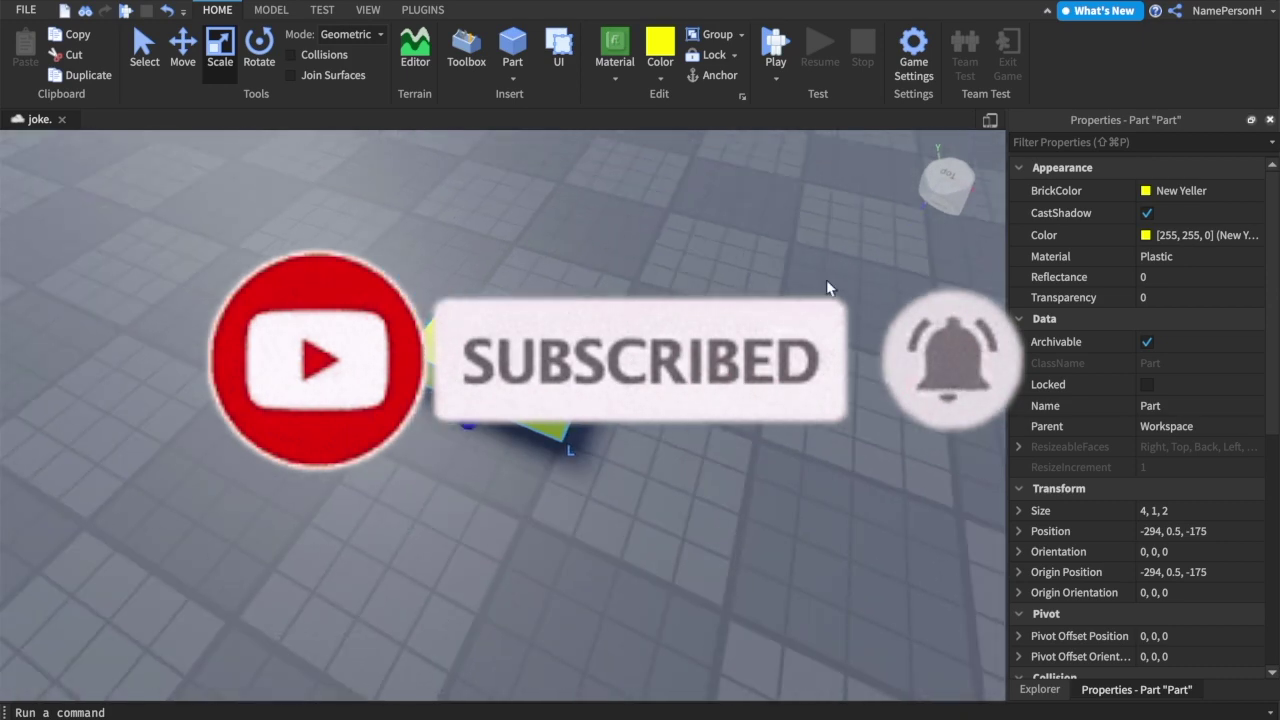
scroll(826, 279, up, 5)
scroll(1003, 297, down, 5)
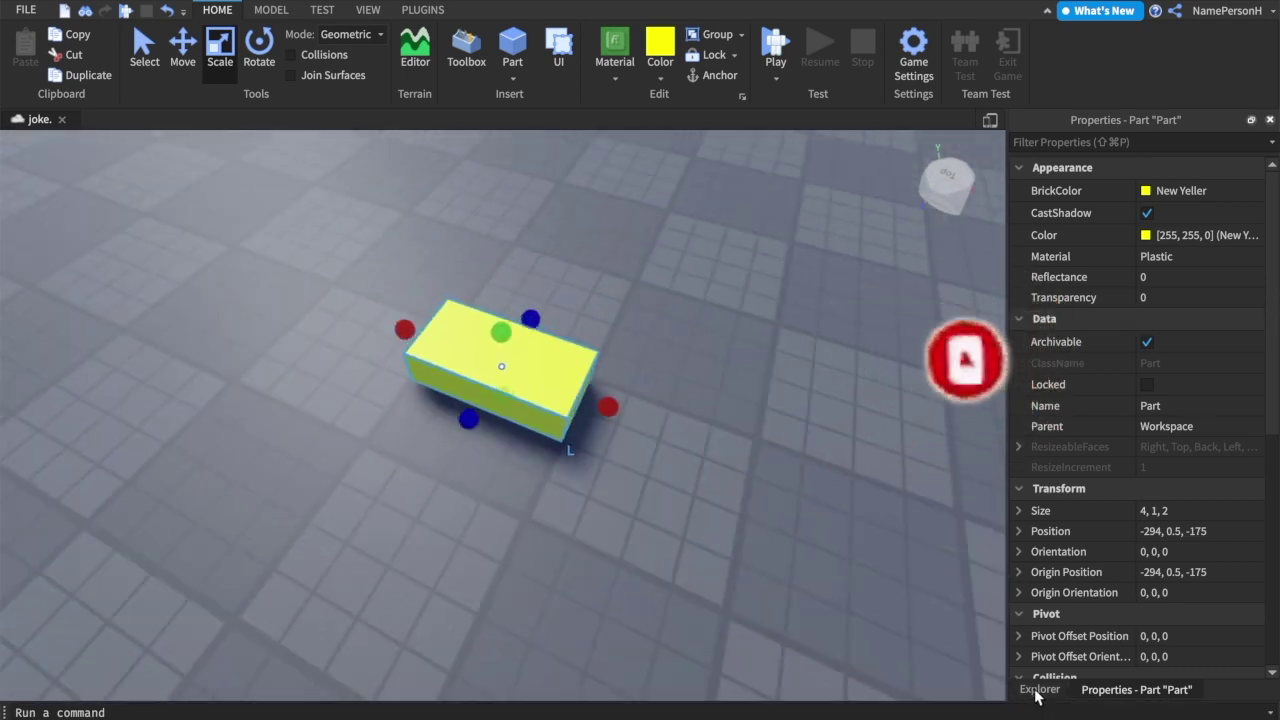
Add a Texture object to the newly inserted part and show the texture's properties
click(1038, 690)
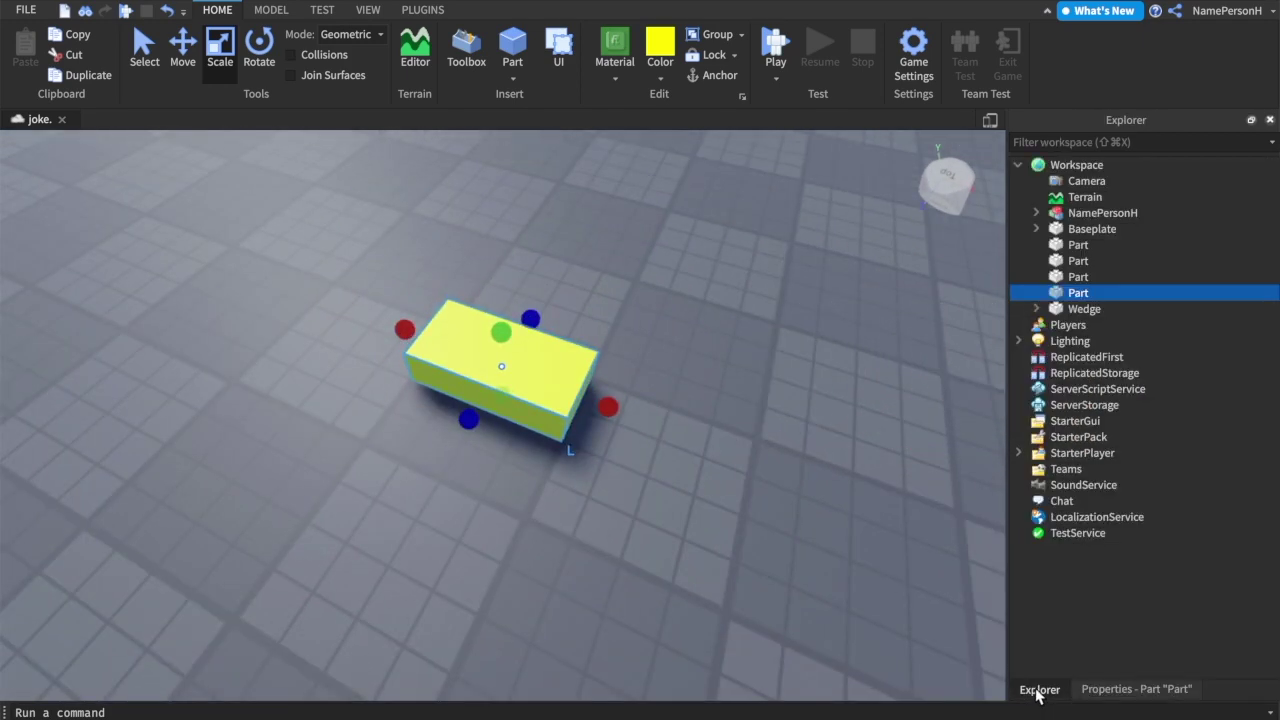
mouse_move(1112, 292)
click(1101, 292)
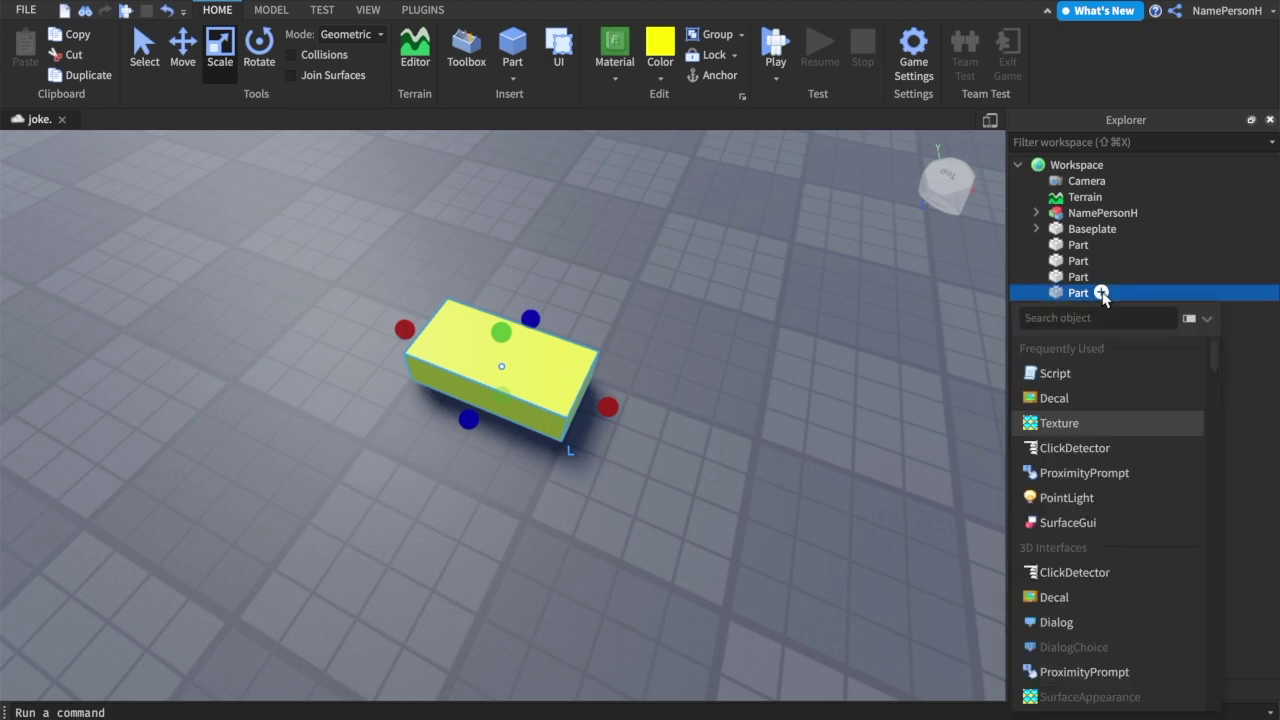
click(1086, 426)
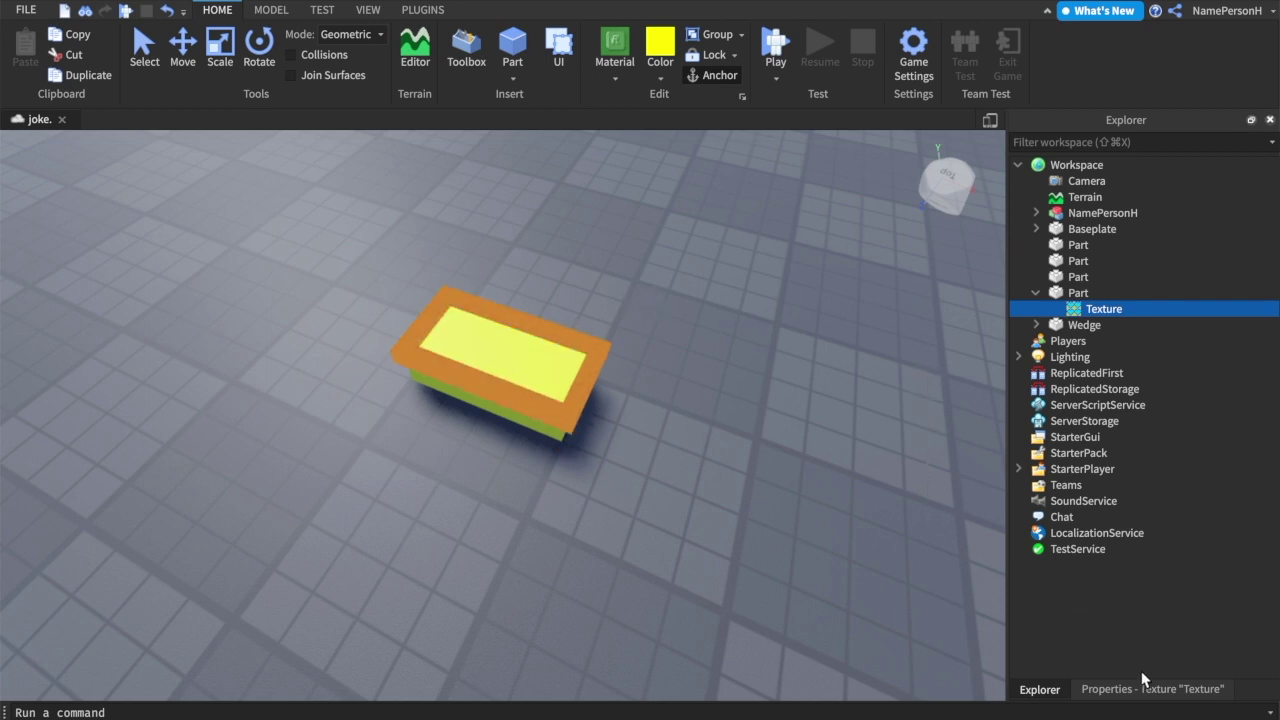
click(1163, 691)
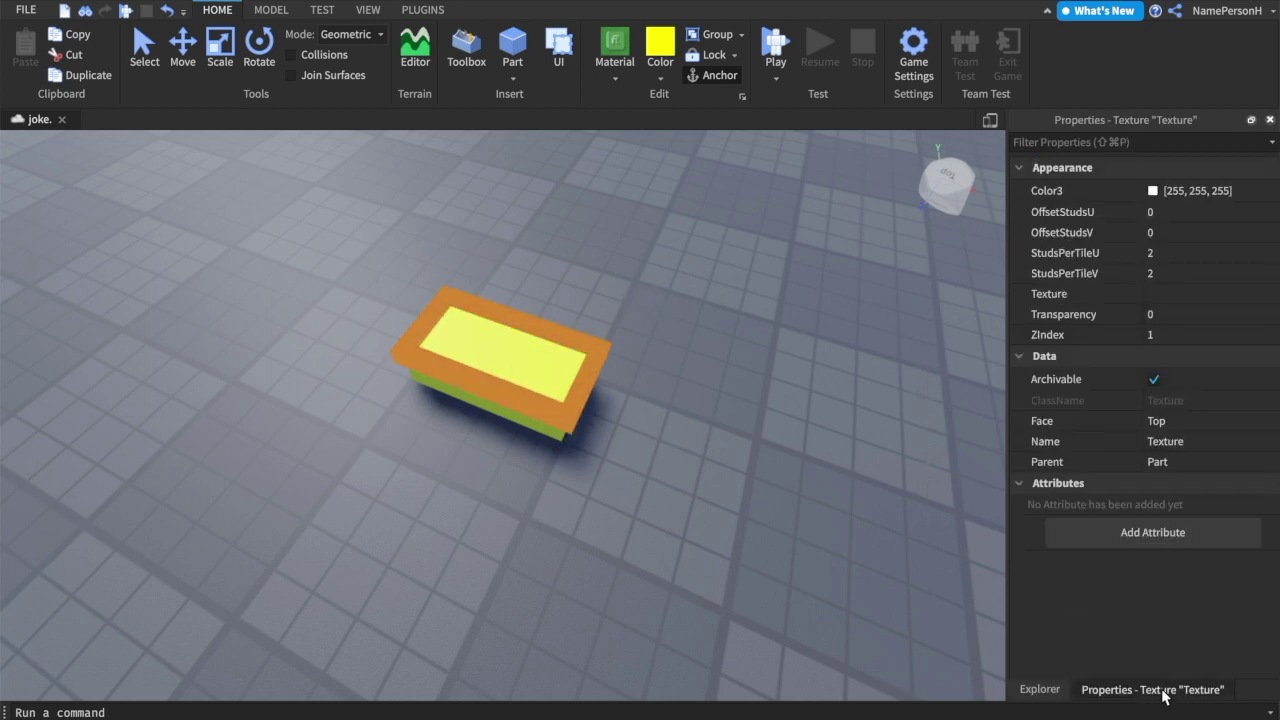
click(369, 10)
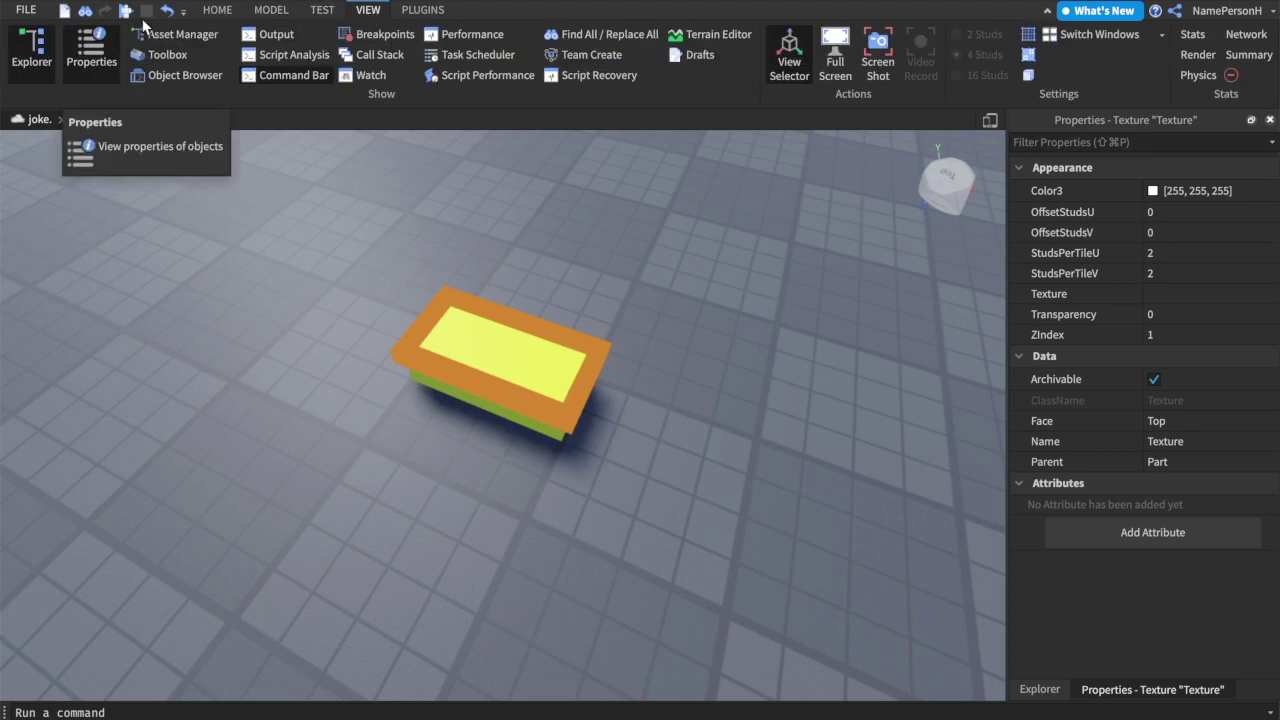
click(217, 10)
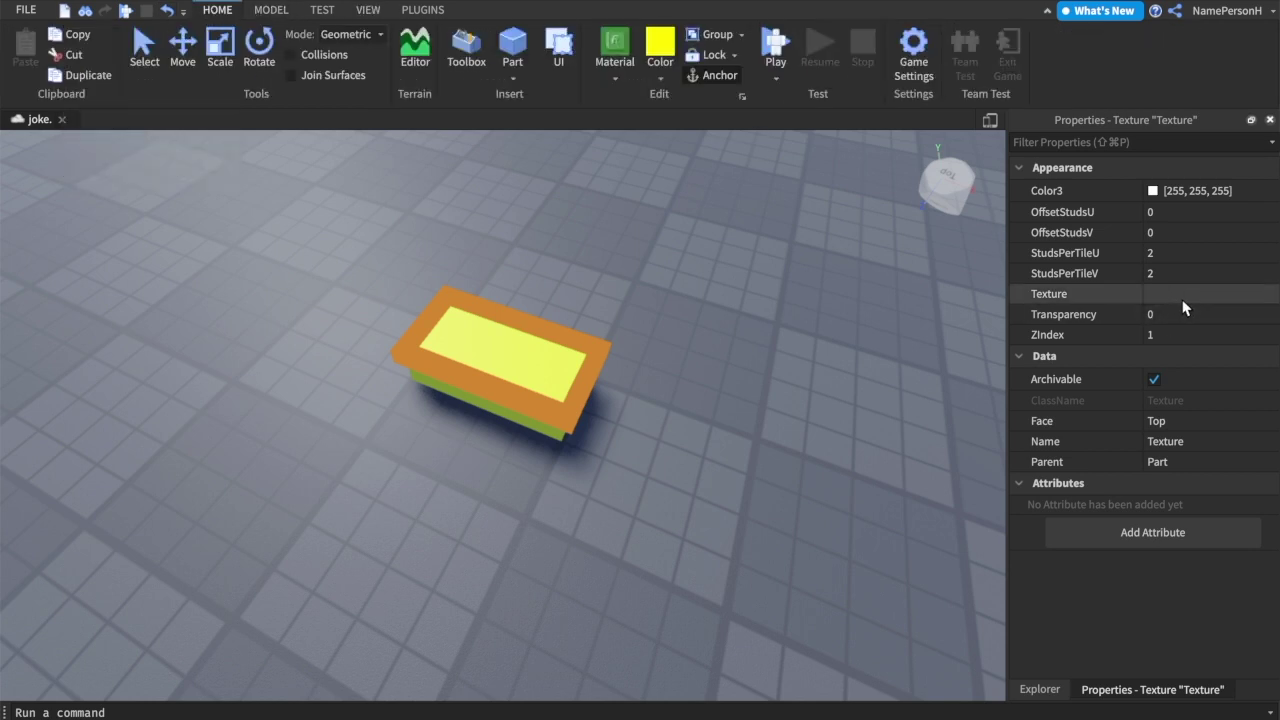
Switch to the browser's Studs decal page and select the asset ID in its address
click(765, 675)
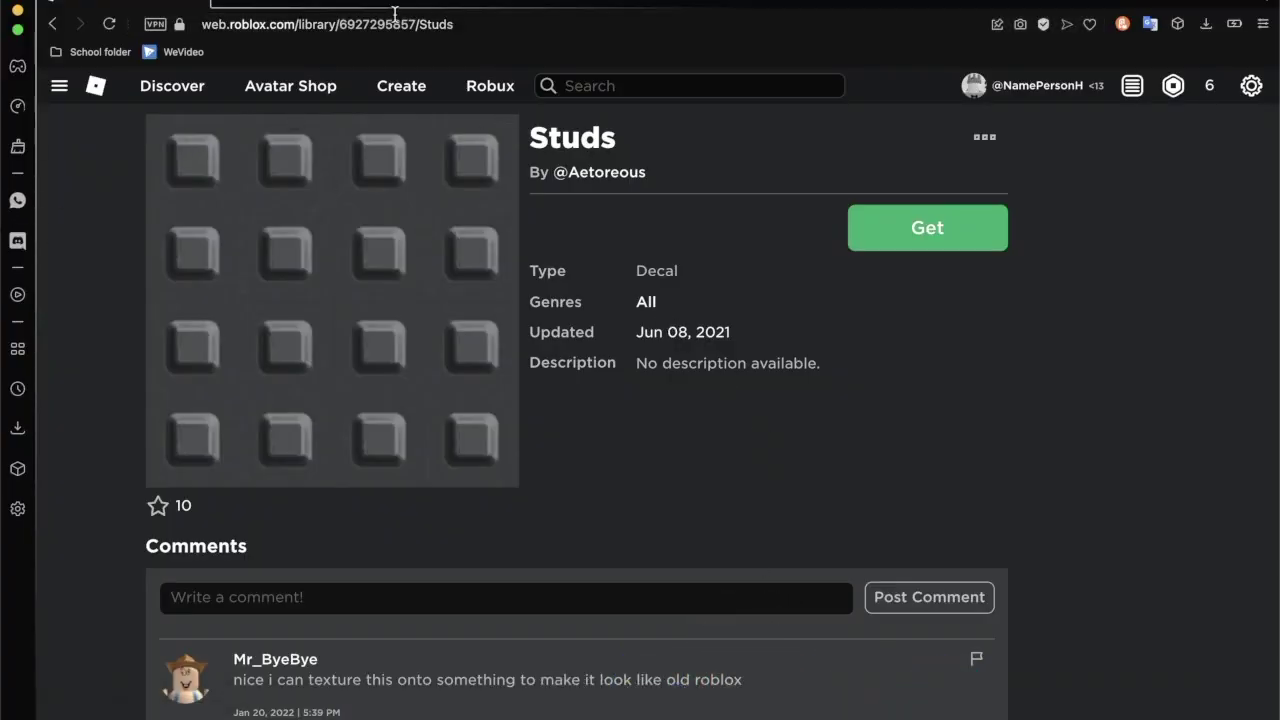
drag(416, 22, 352, 31)
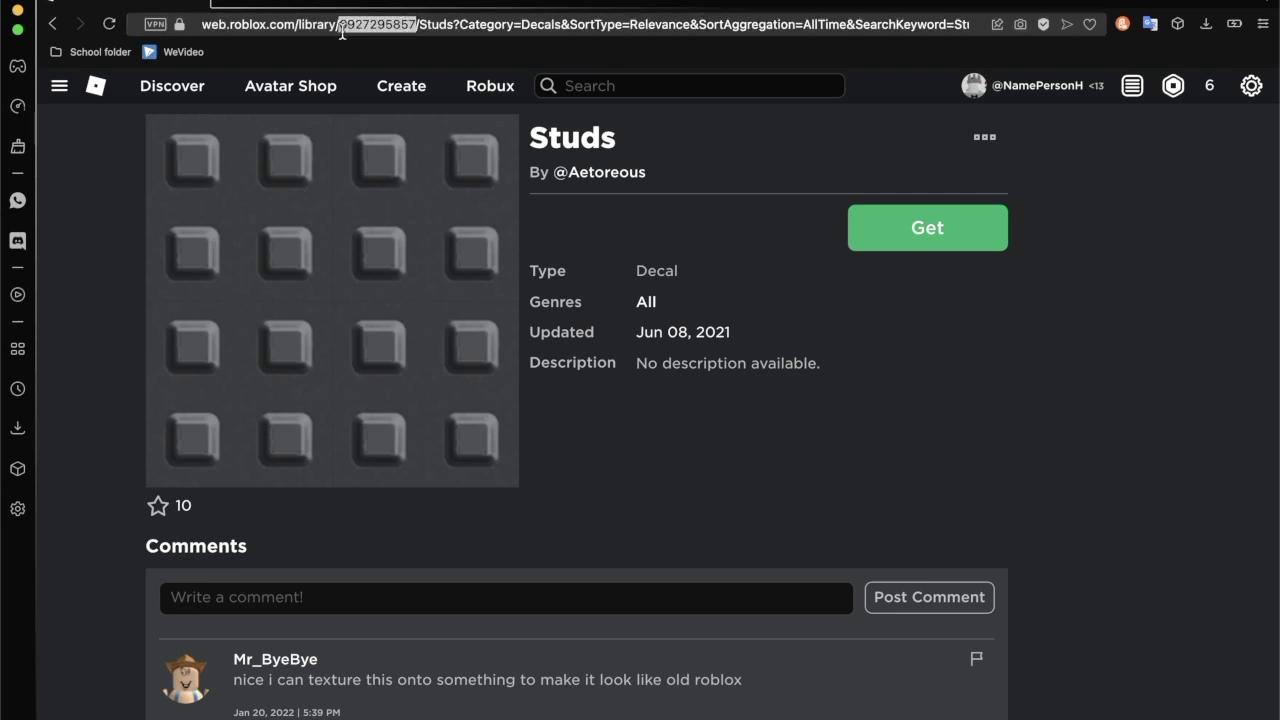
right_click(353, 26)
click(724, 262)
click(754, 226)
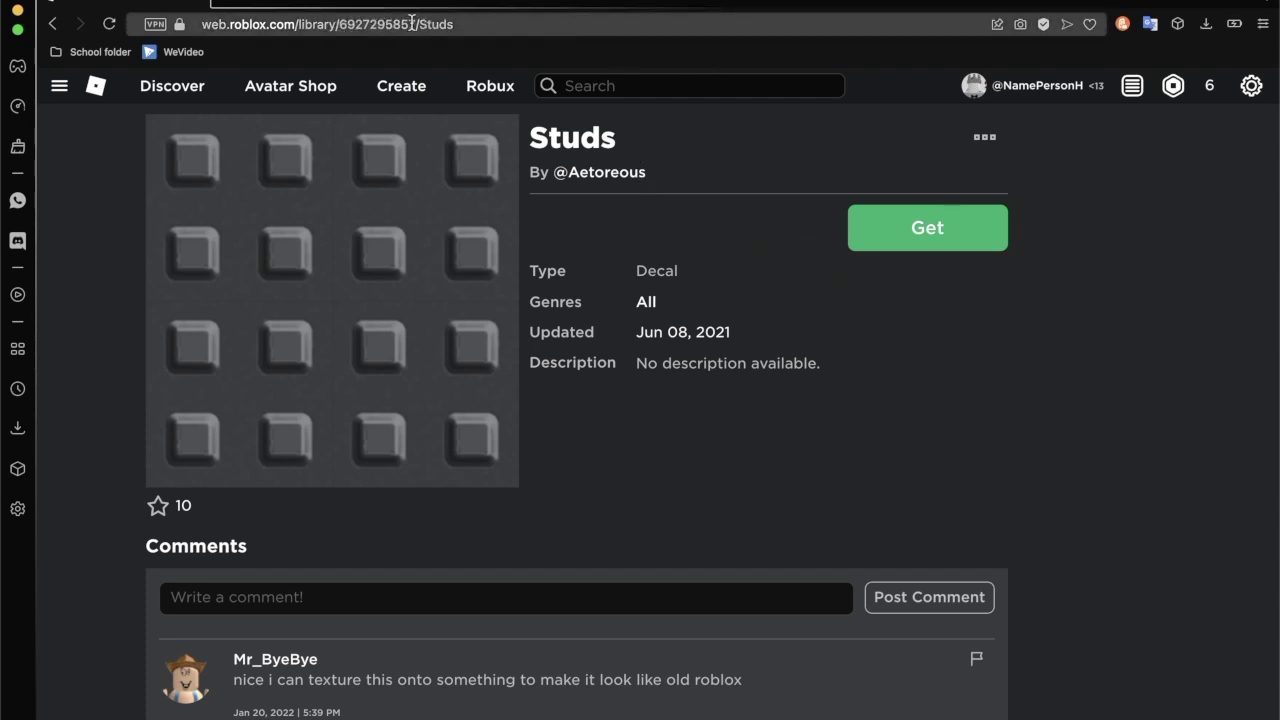
drag(415, 23, 339, 31)
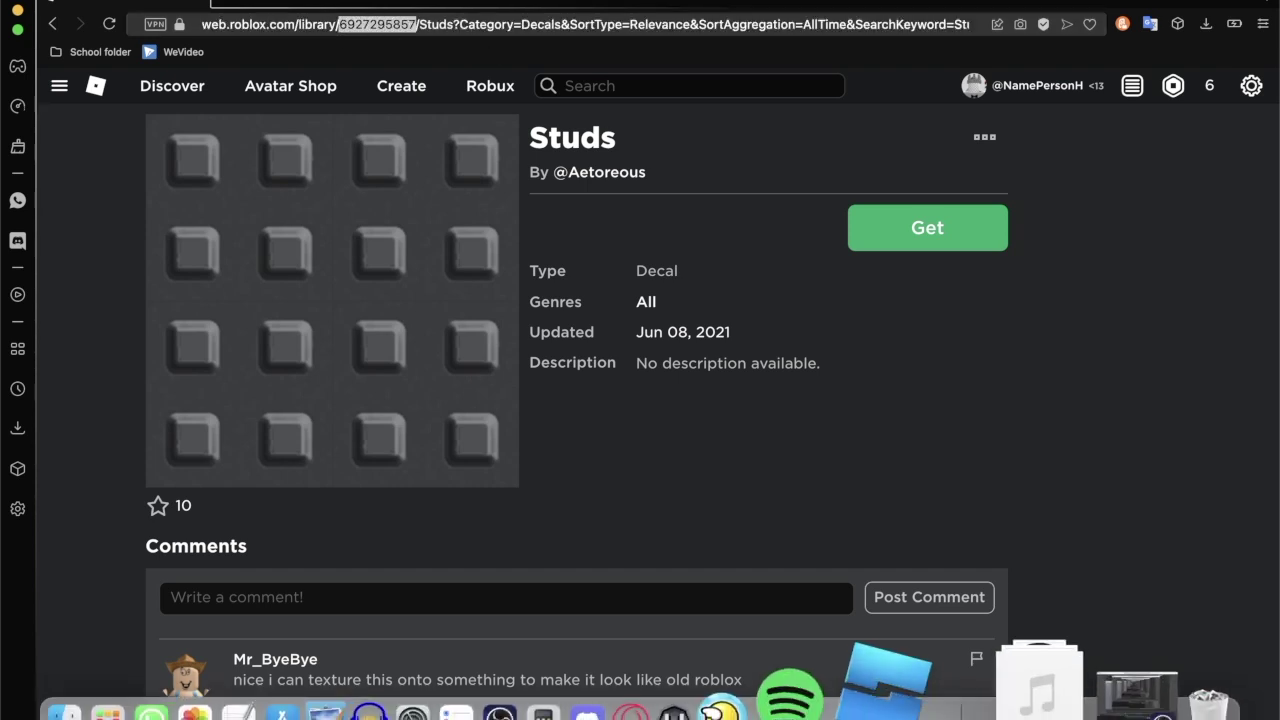
click(1044, 690)
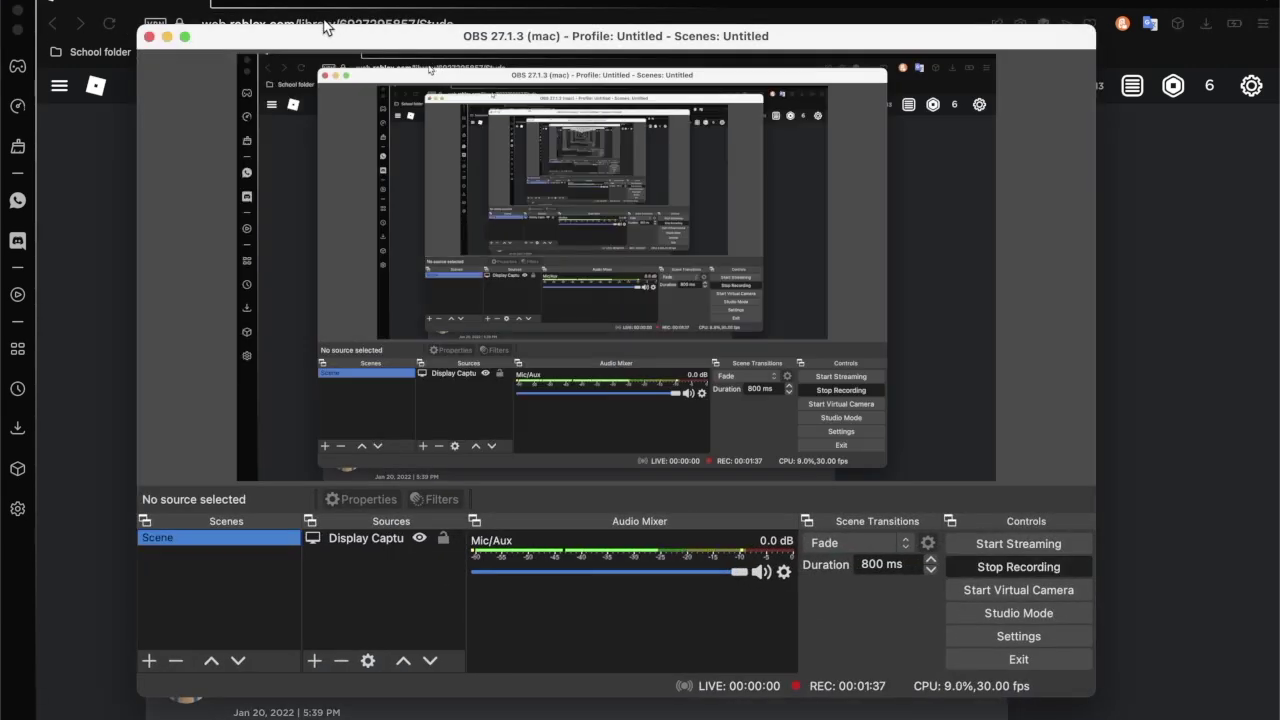
click(167, 37)
click(421, 25)
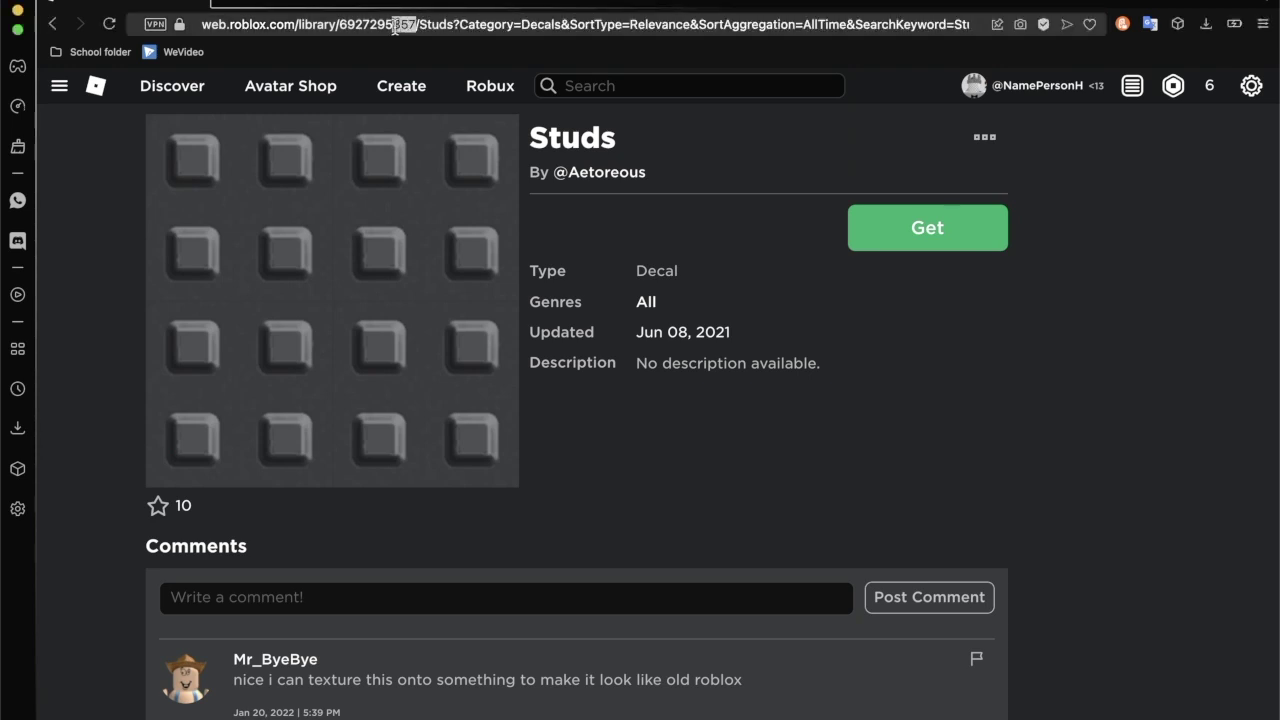
drag(392, 30, 337, 32)
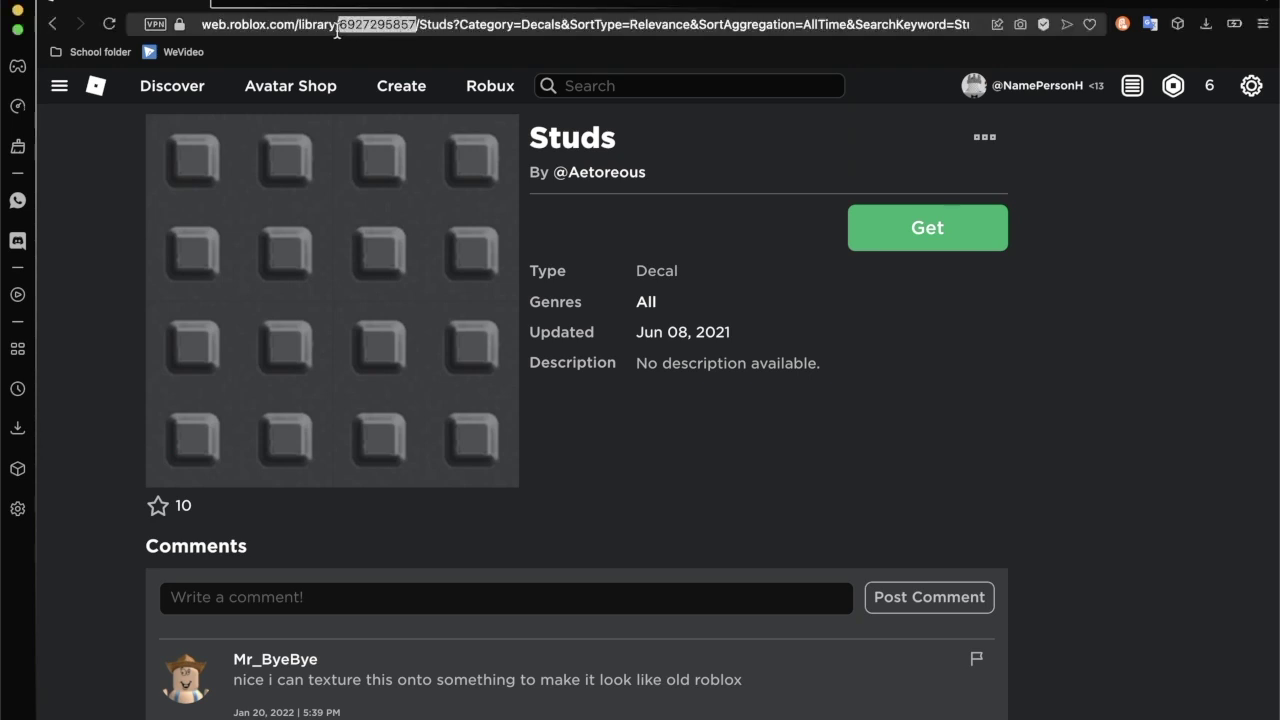
right_click(344, 22)
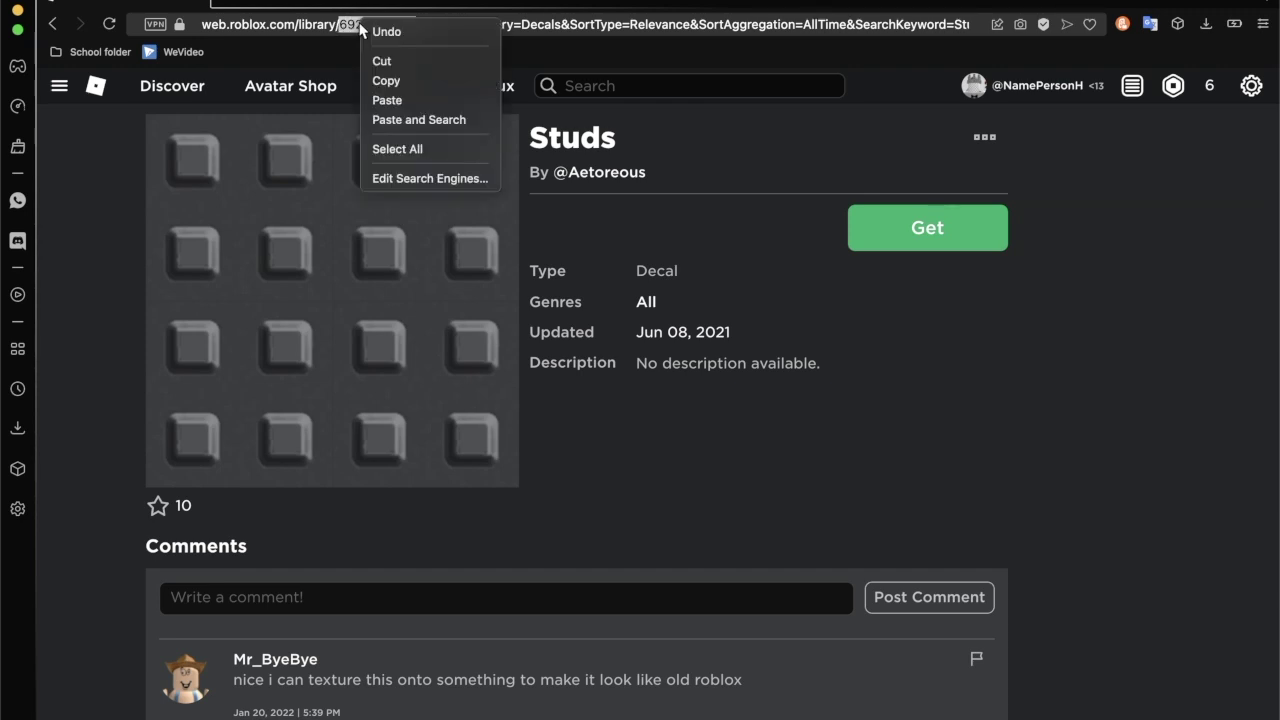
click(398, 80)
mouse_move(980, 716)
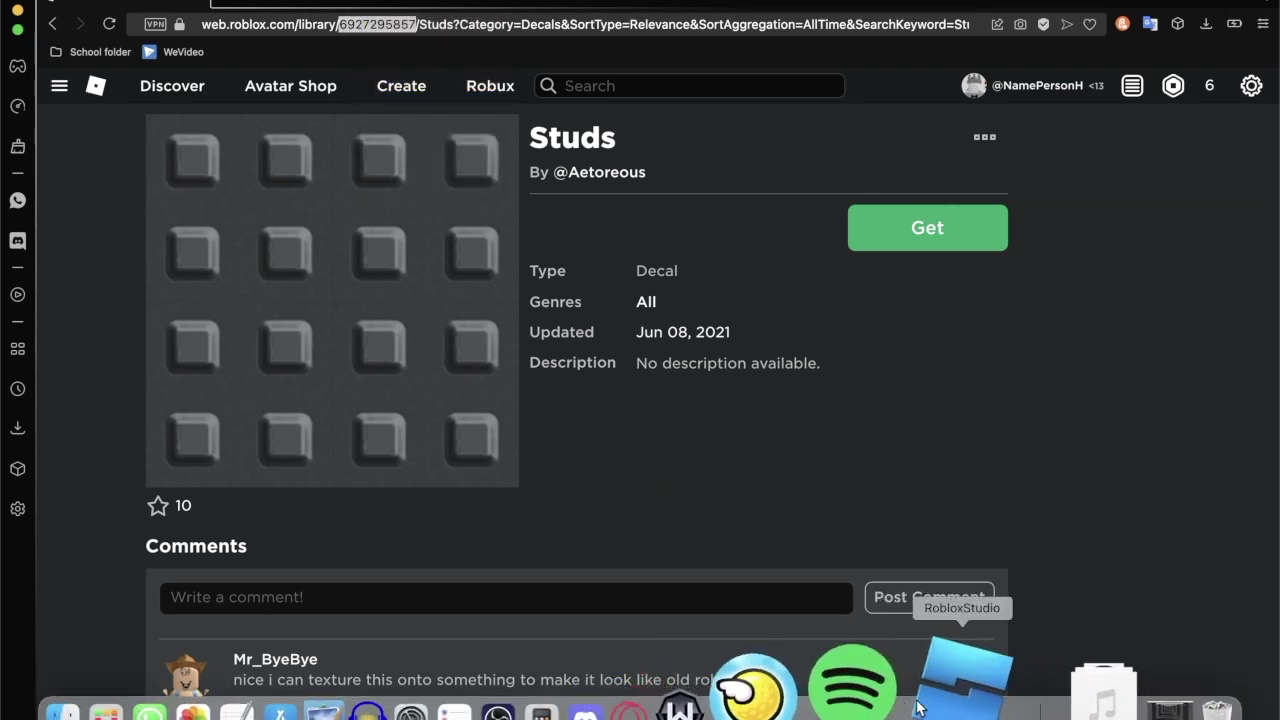
click(935, 703)
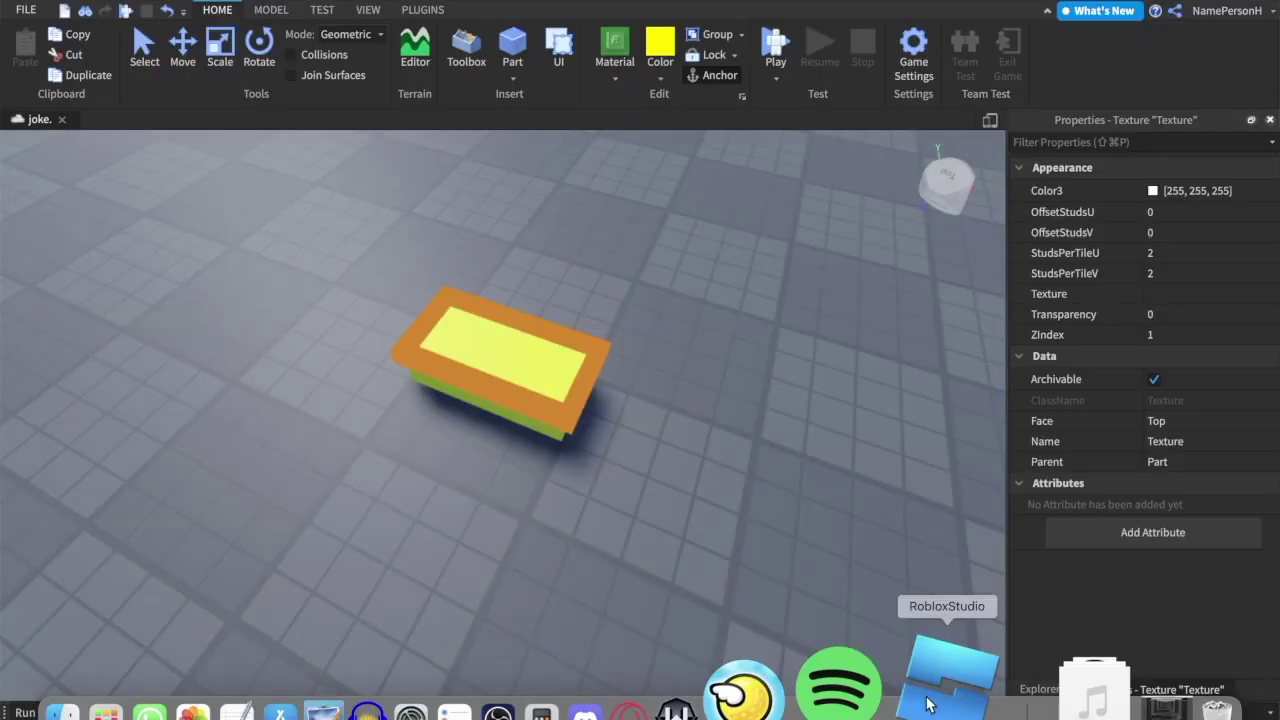
click(1157, 300)
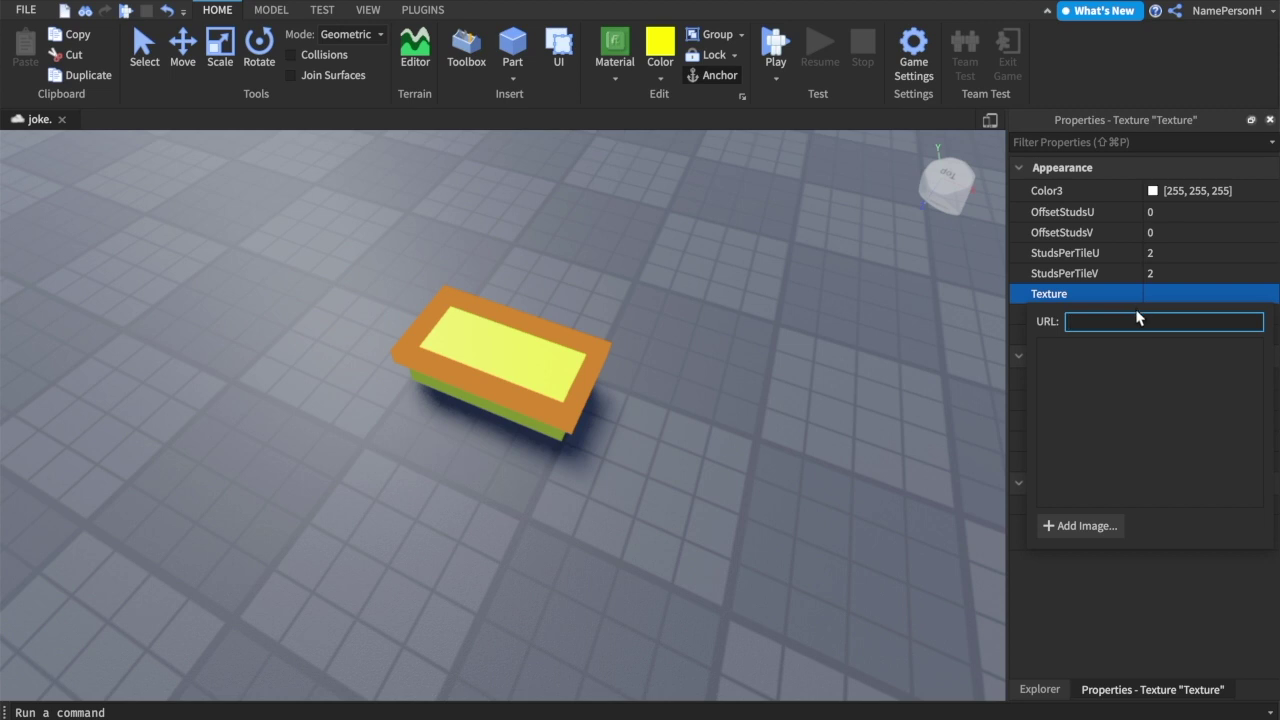
key(super+v)
key(Return)
click(830, 350)
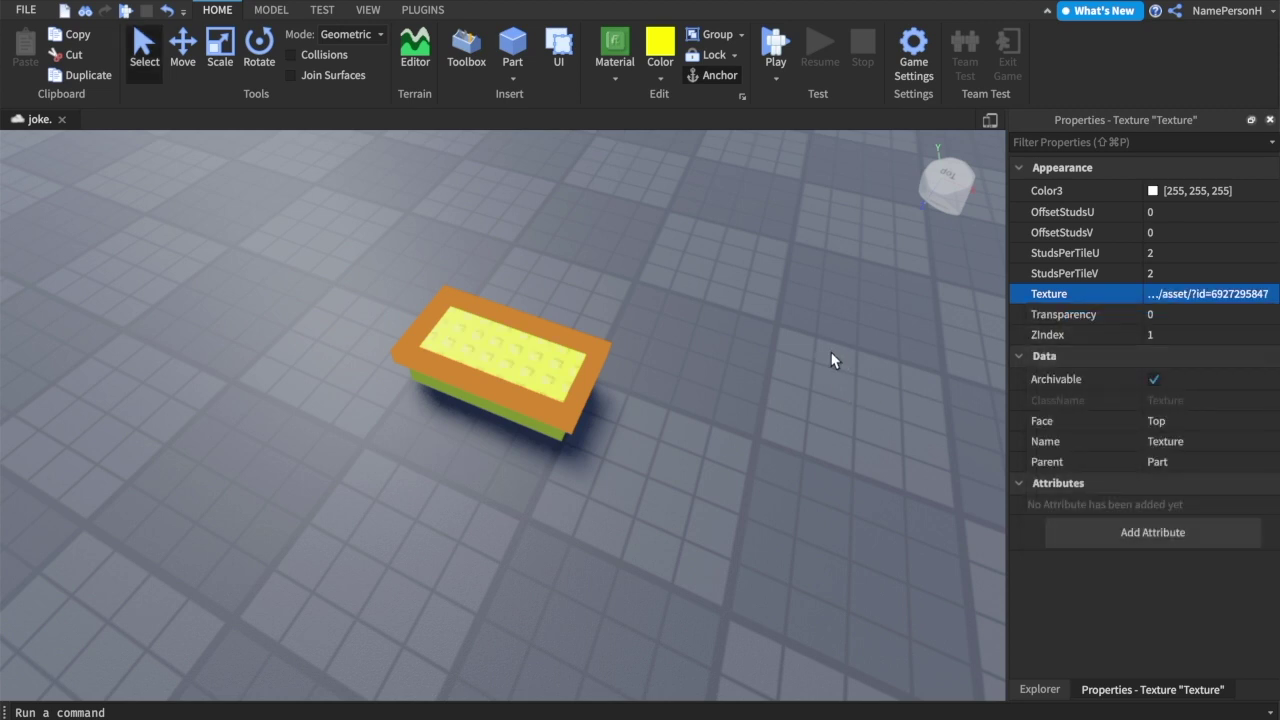
Set both StudsPerTileU and StudsPerTileV of the stud texture to 4
scroll(830, 350, up, 5)
scroll(830, 350, down, 5)
right_drag(830, 350, 829, 349)
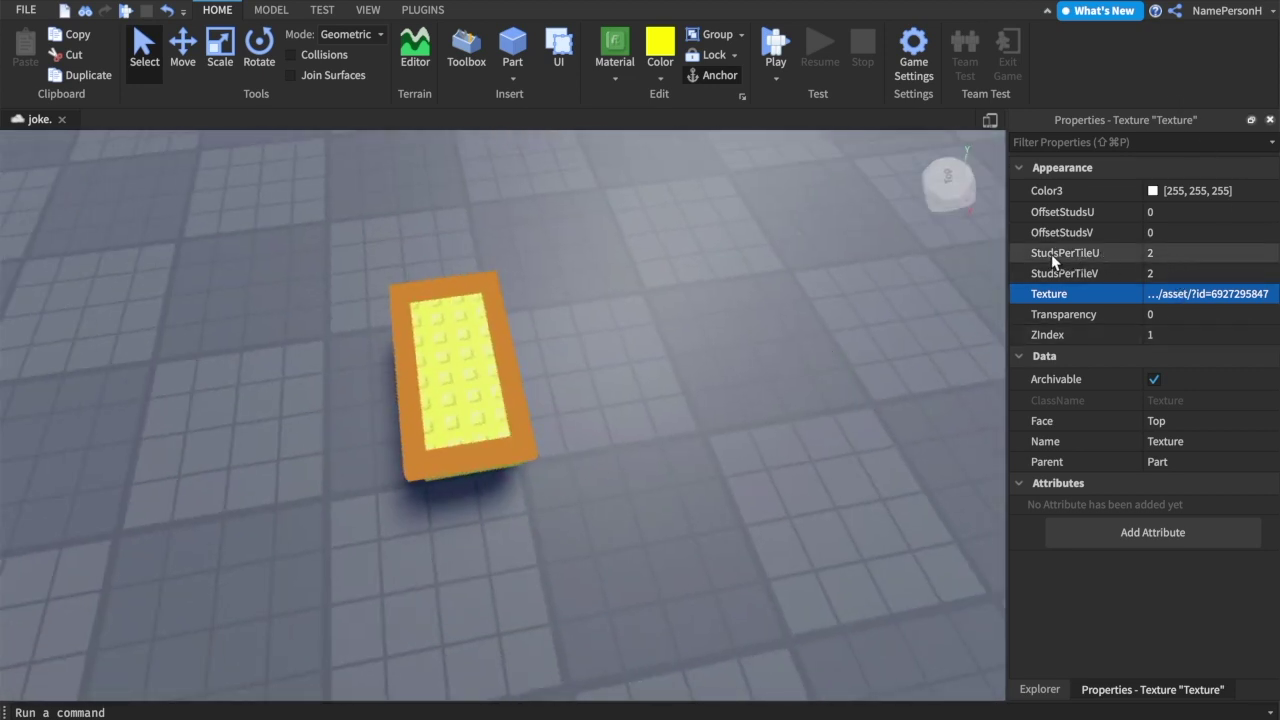
click(1187, 252)
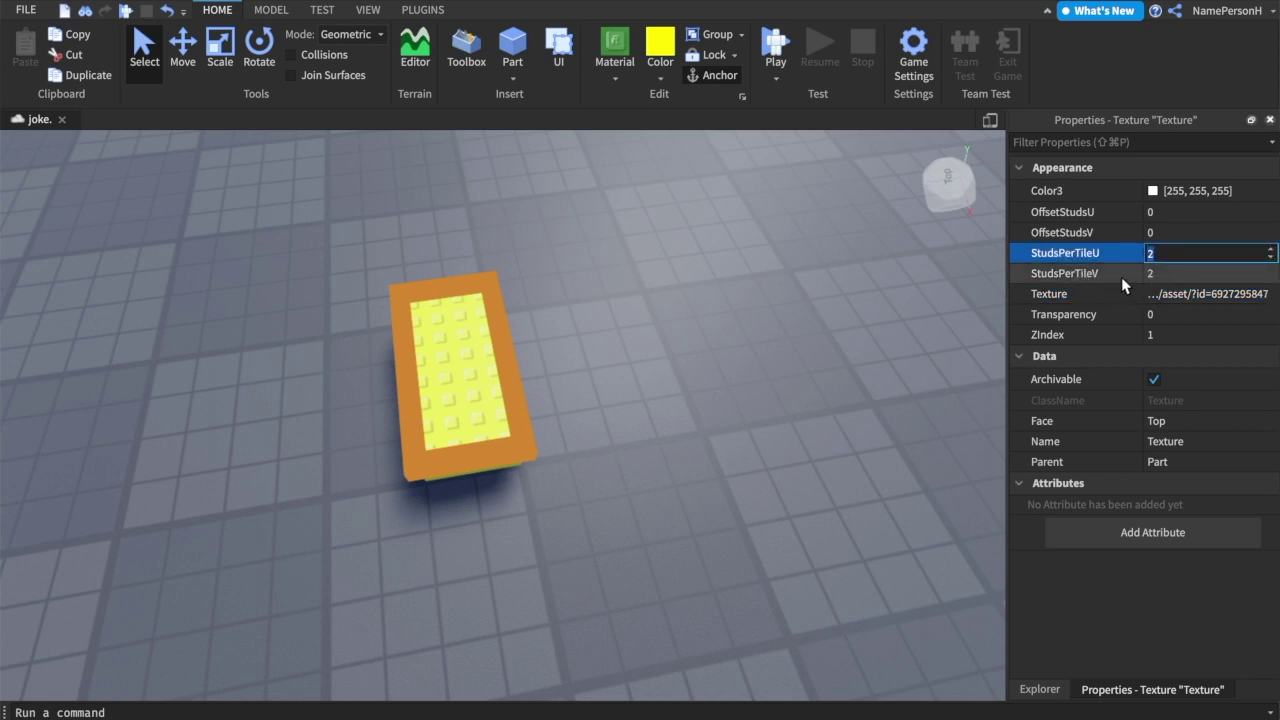
click(1172, 274)
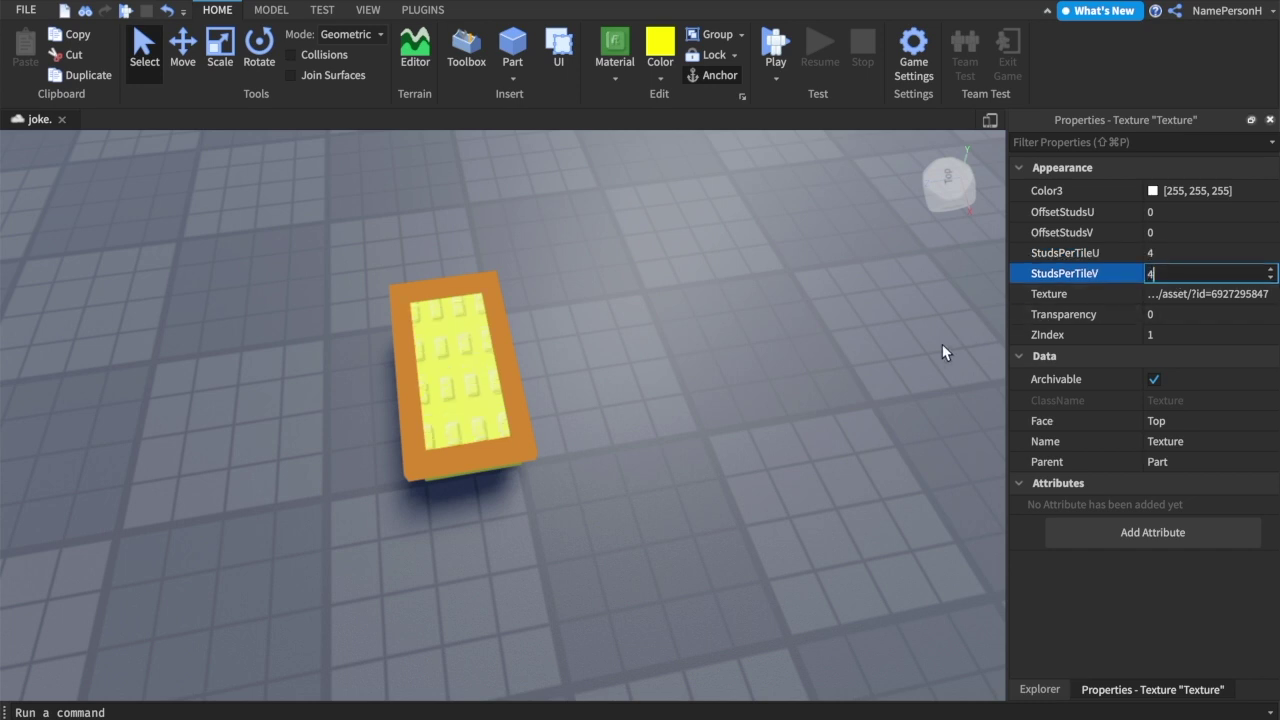
key(Return)
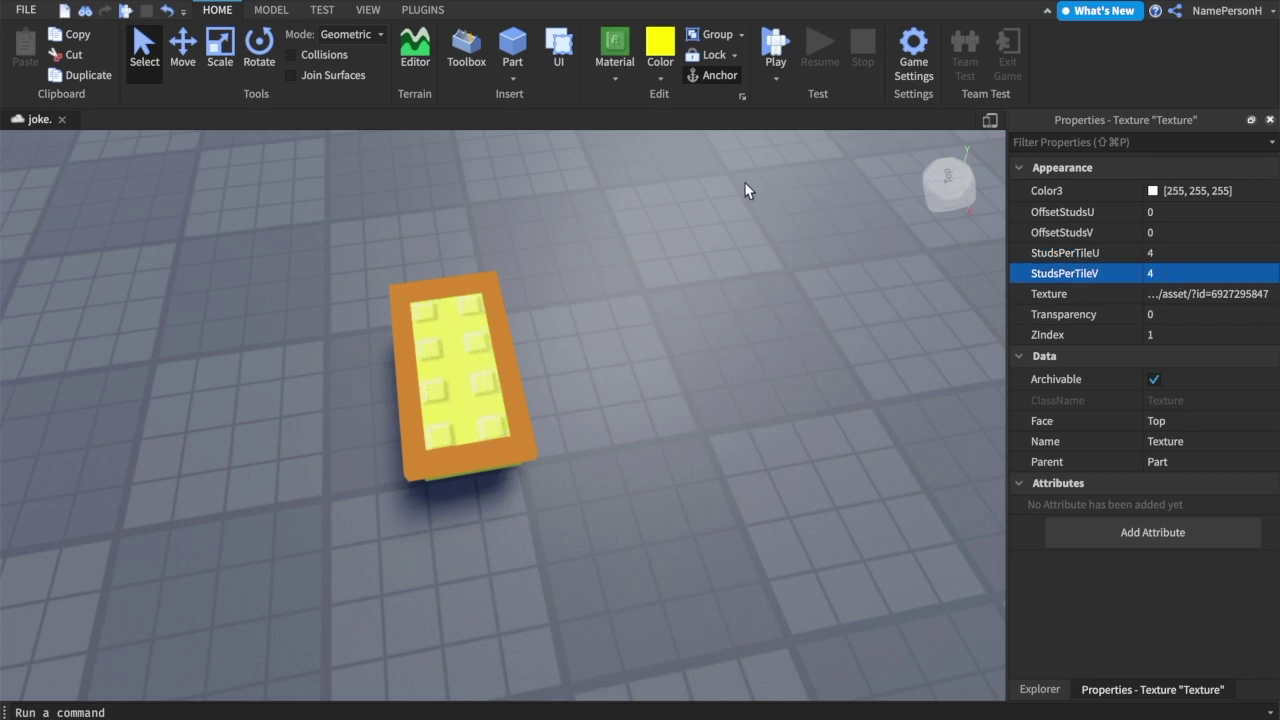
right_drag(745, 183, 695, 186)
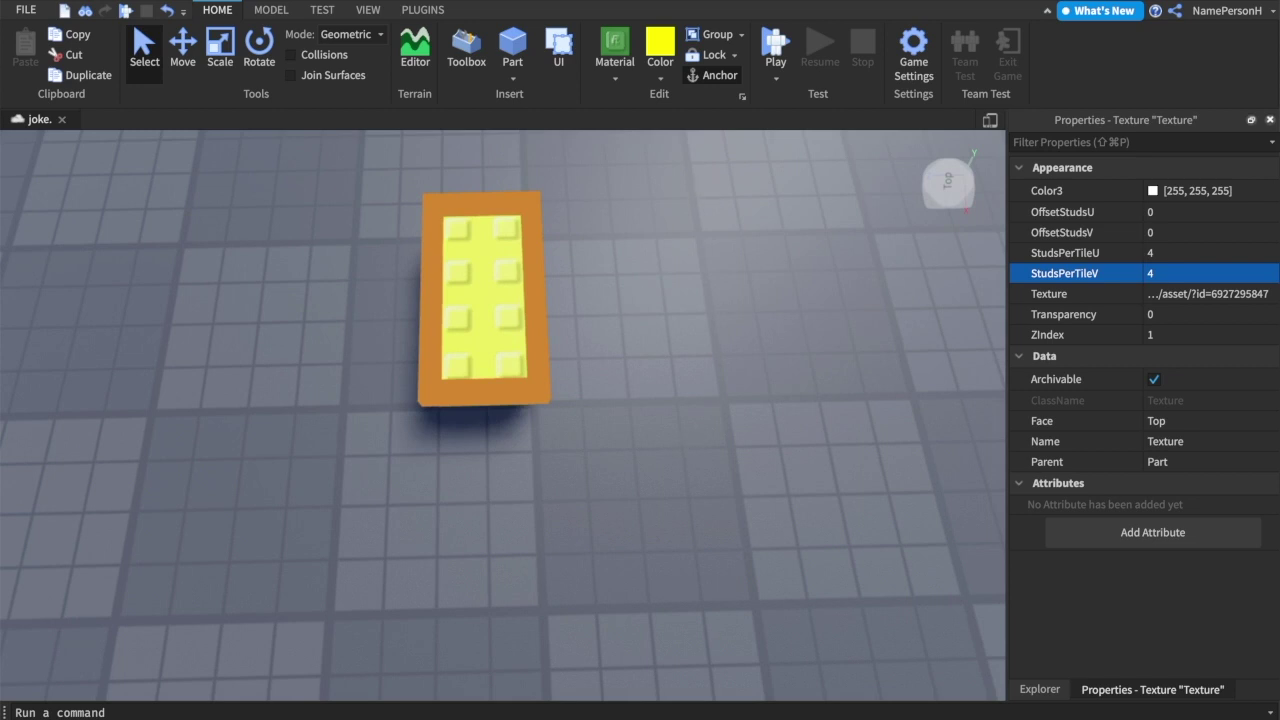
Select the studded yellow part and activate the Scale tool
mouse_move(940, 712)
click(802, 501)
click(512, 325)
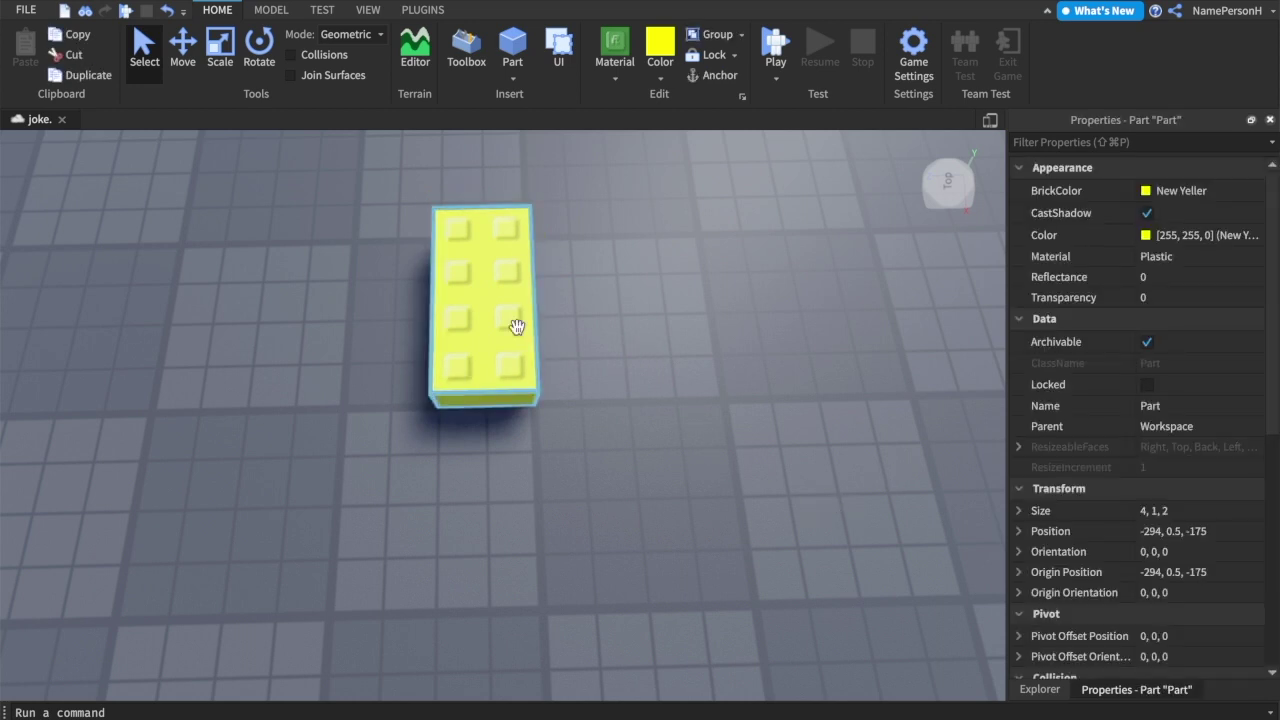
key(a)
click(224, 48)
drag(549, 304, 585, 368)
Change the studded part's color to Pastel green and deselect it
key(a)
key(s)
key(d)
key(a)
click(660, 45)
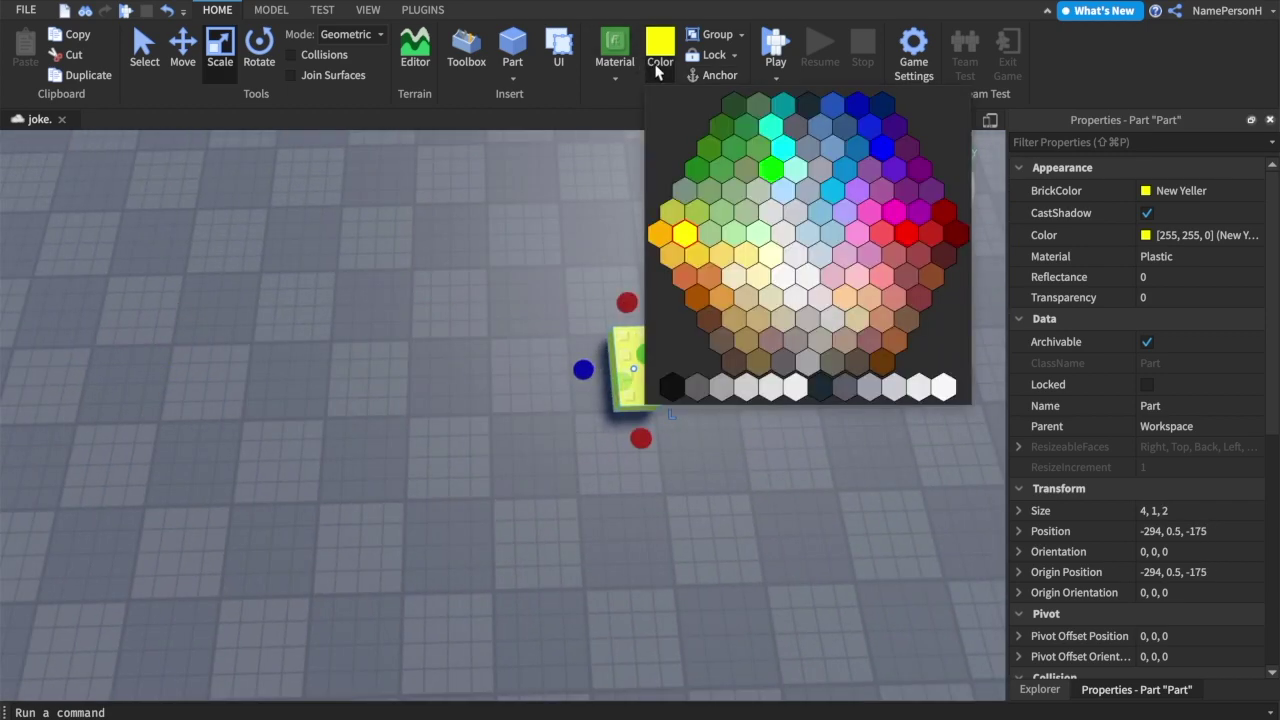
click(752, 236)
key(s)
right_drag(576, 250, 592, 257)
click(588, 256)
scroll(592, 265, up, 8)
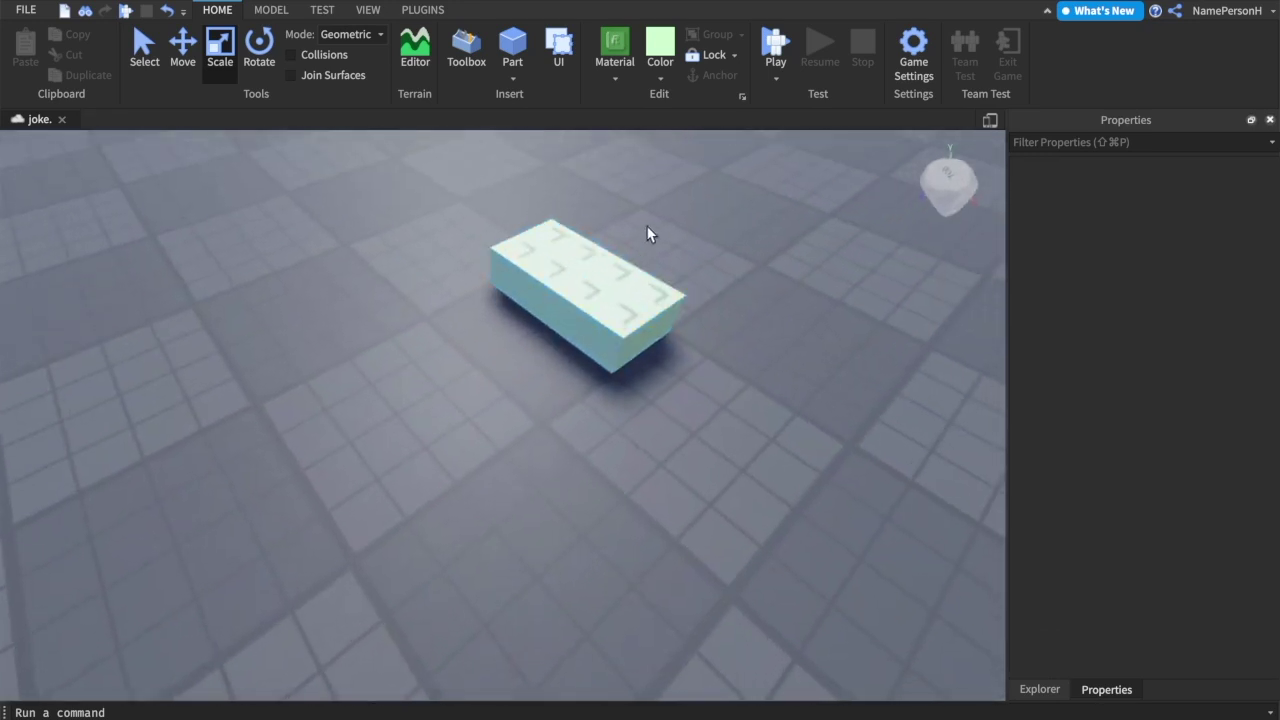
Change the studded part's color to New Yeller and deselect it
click(646, 228)
click(657, 75)
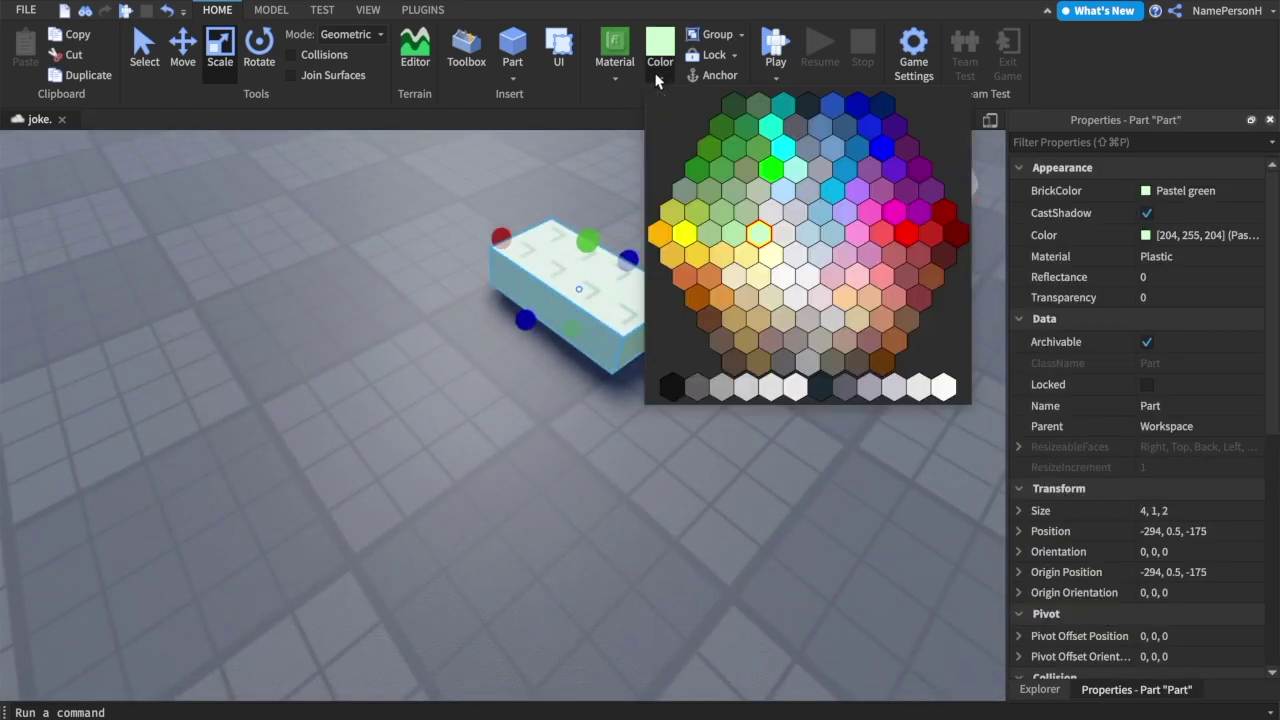
click(690, 236)
click(440, 338)
key(s)
key(a)
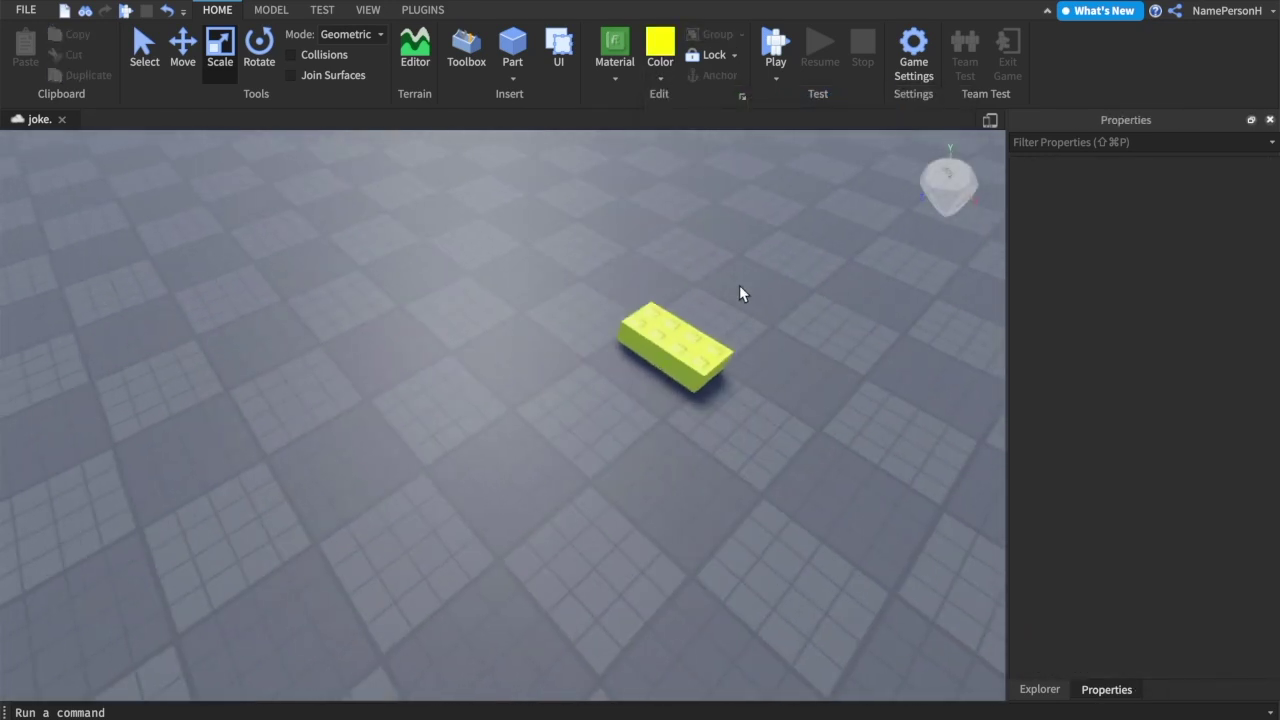
key(d)
key(w)
right_drag(728, 299, 724, 300)
key(s)
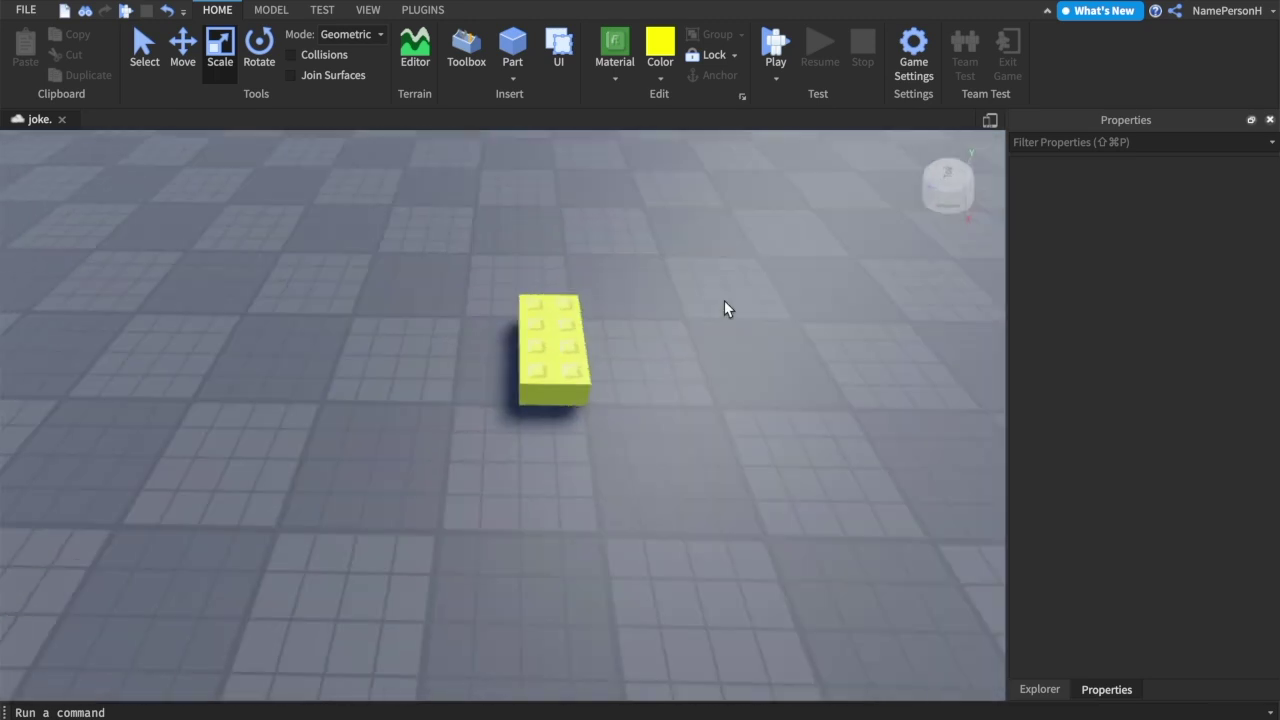
Create a studded brick with the Create Surface Brick plugin, then select it and focus the view on it
click(420, 9)
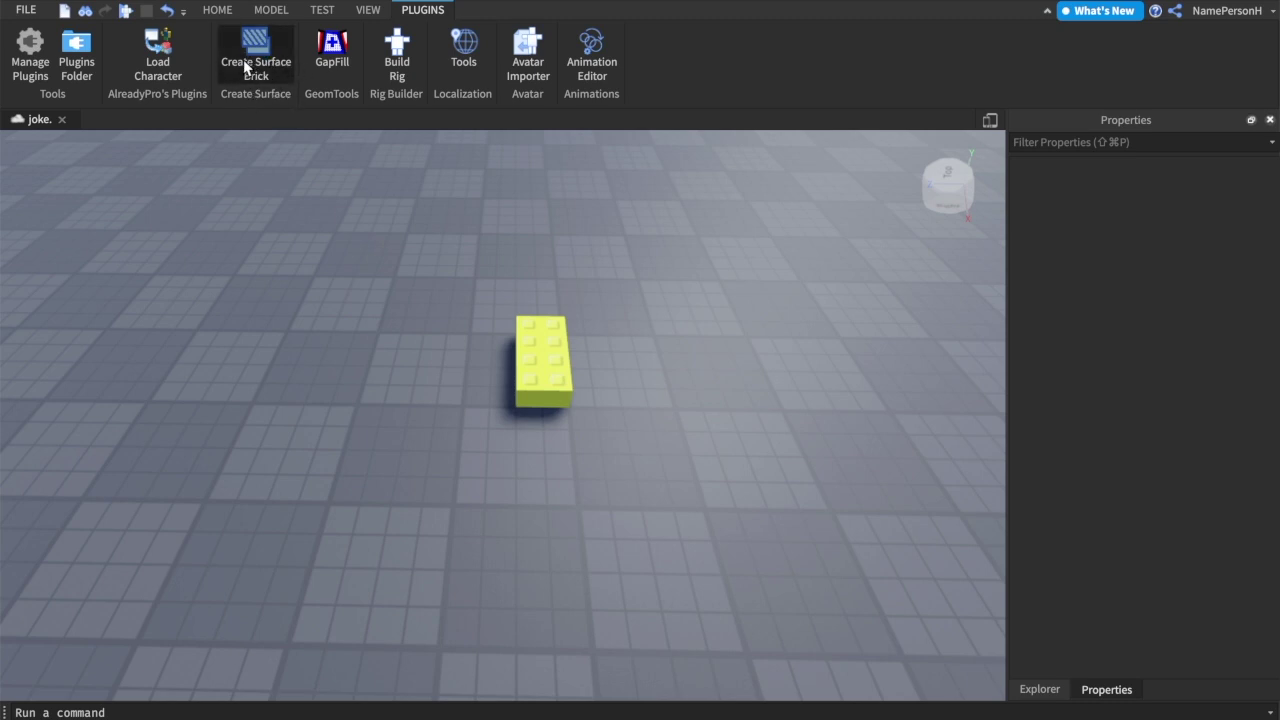
right_drag(622, 384, 710, 377)
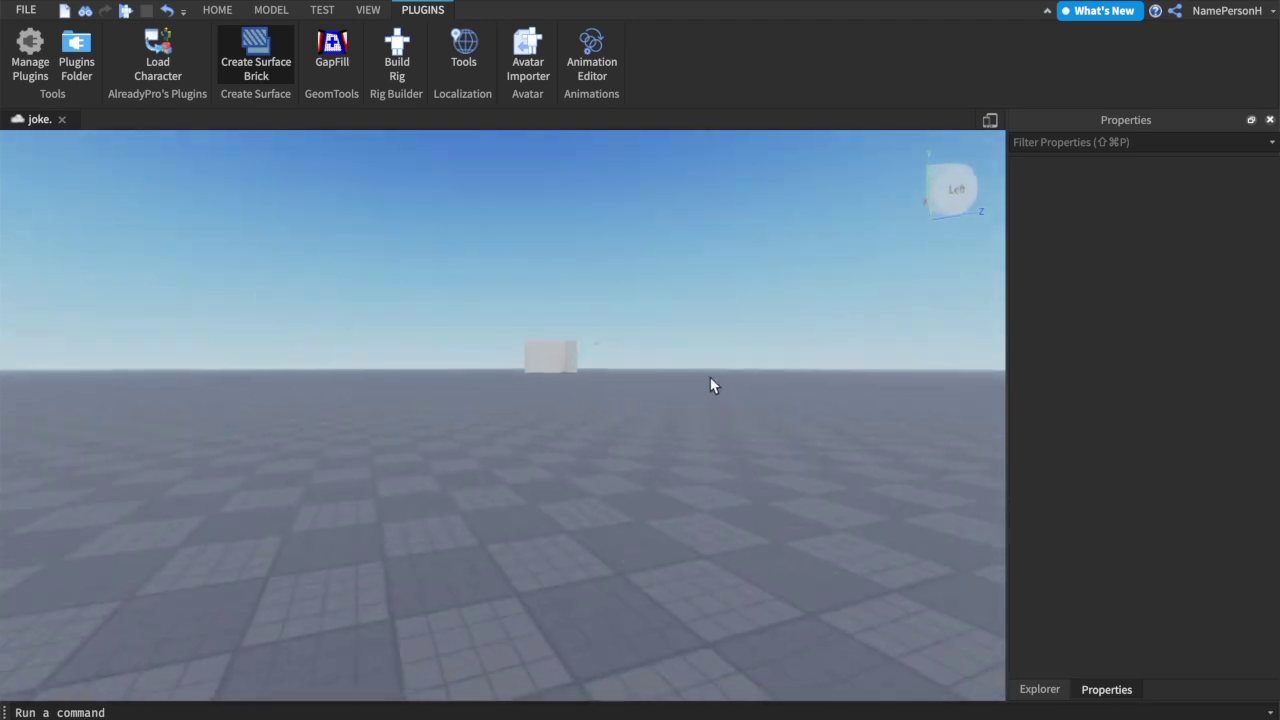
click(600, 340)
key(f)
right_drag(666, 374, 705, 378)
Move the grey surface brick across the baseplate until it sits flush against the long side of the yellow studded part
drag(566, 449, 712, 165)
key(w)
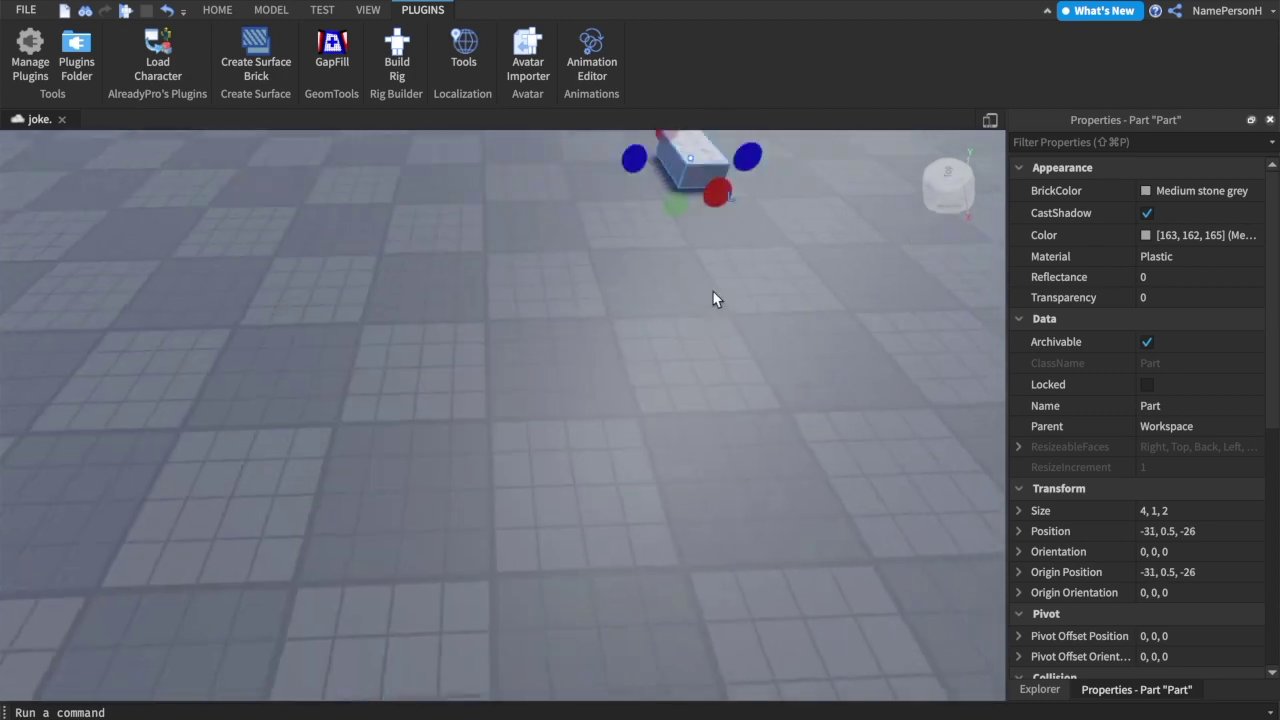
right_drag(712, 290, 712, 290)
drag(600, 438, 290, 142)
right_drag(359, 193, 359, 193)
key(f)
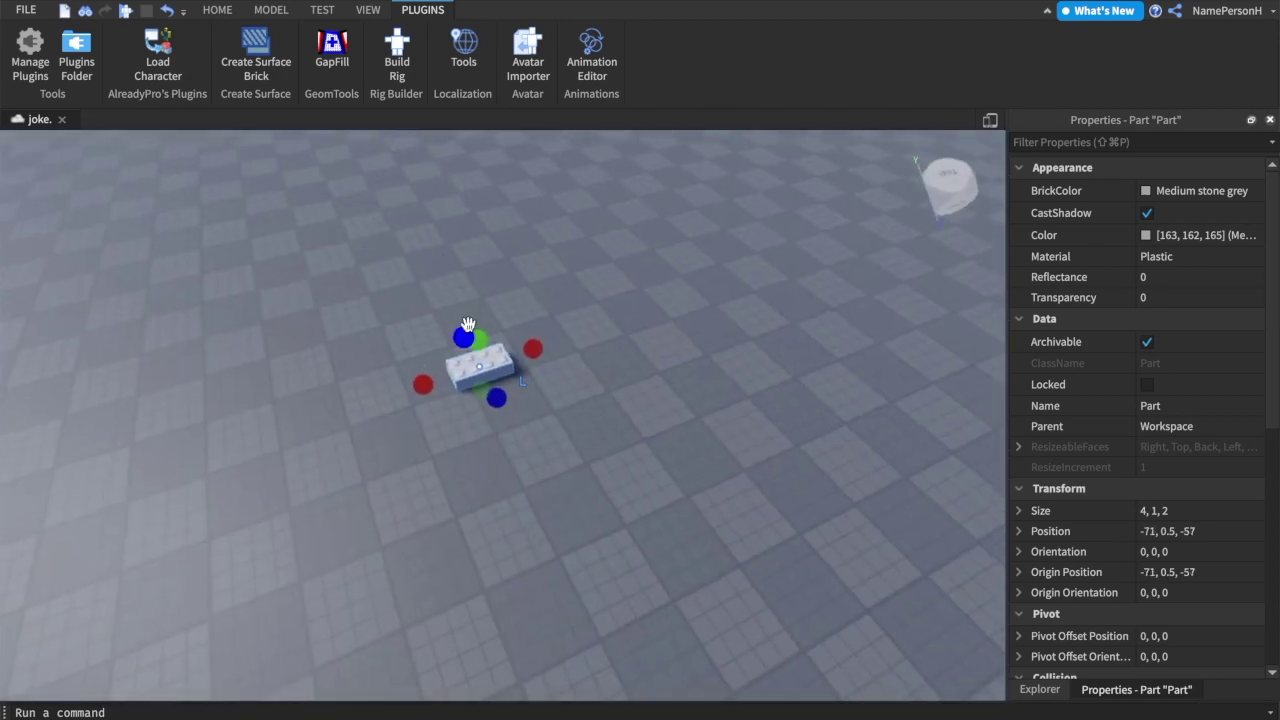
drag(494, 361, 411, 236)
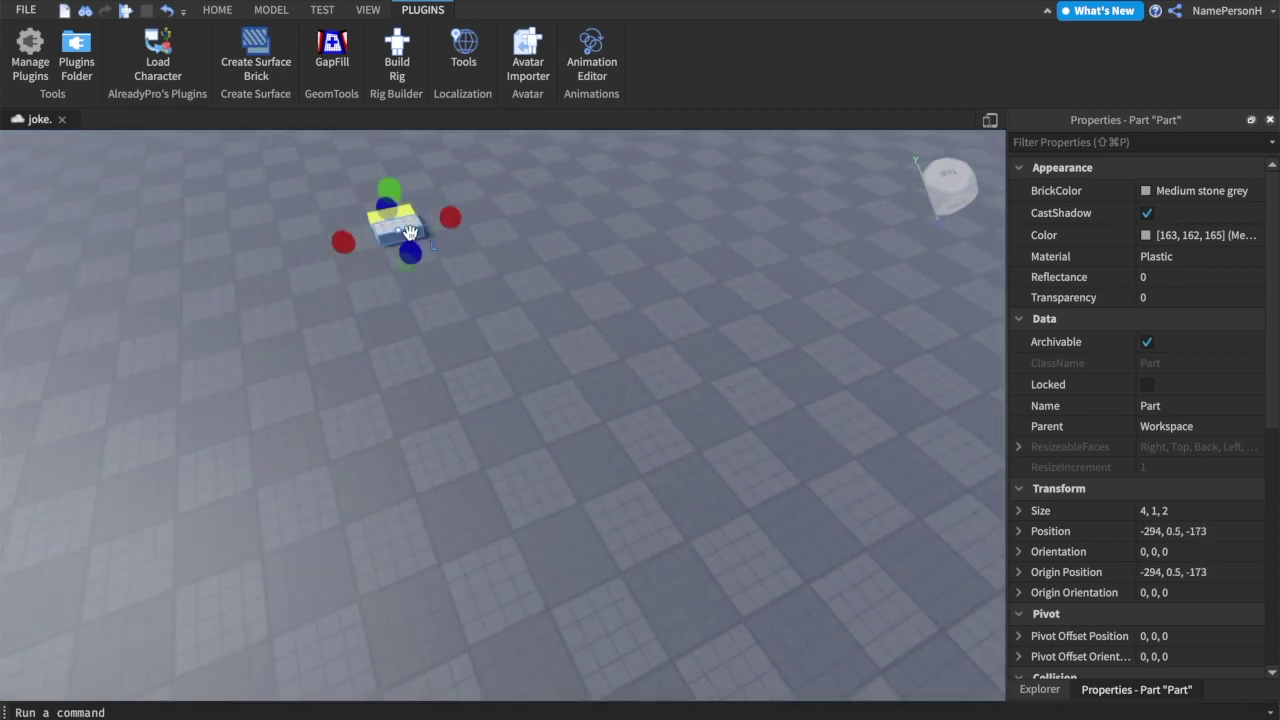
Compare the studs of the grey surface brick with the textured yellow part up close, including from underneath
click(340, 435)
scroll(340, 435, up, 5)
right_drag(339, 427, 477, 408)
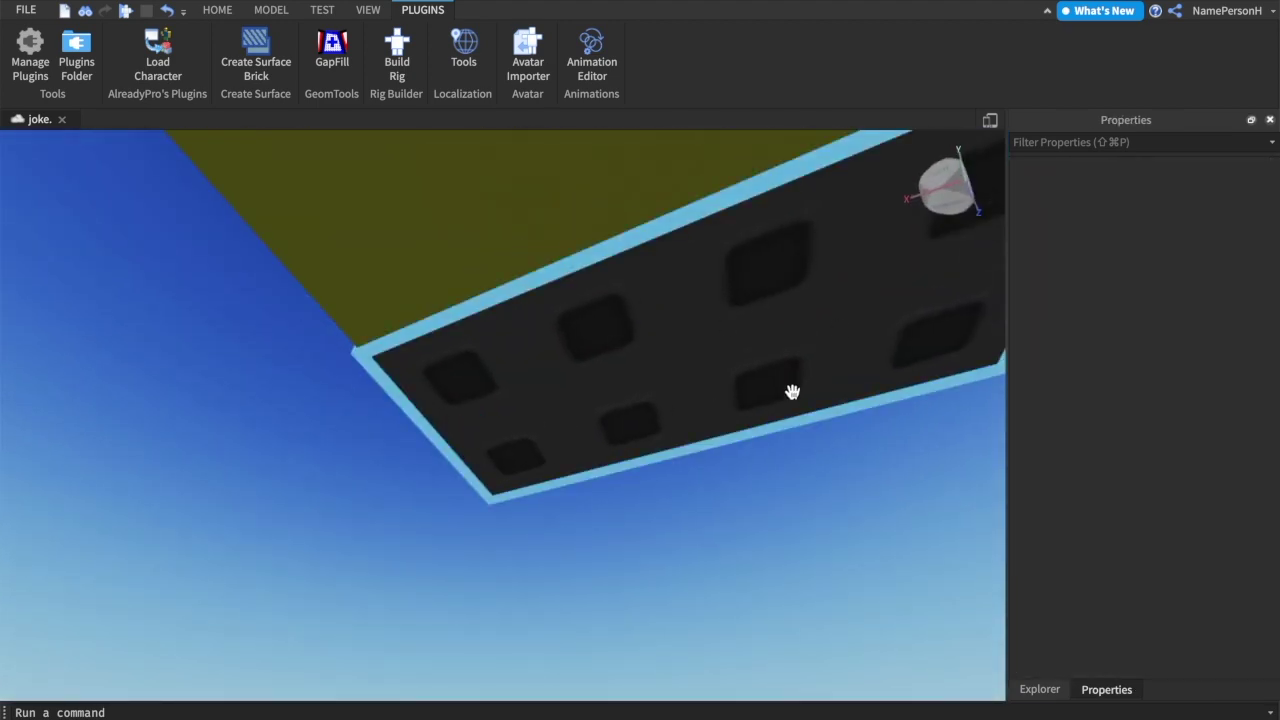
right_drag(810, 380, 527, 479)
scroll(525, 478, up, 5)
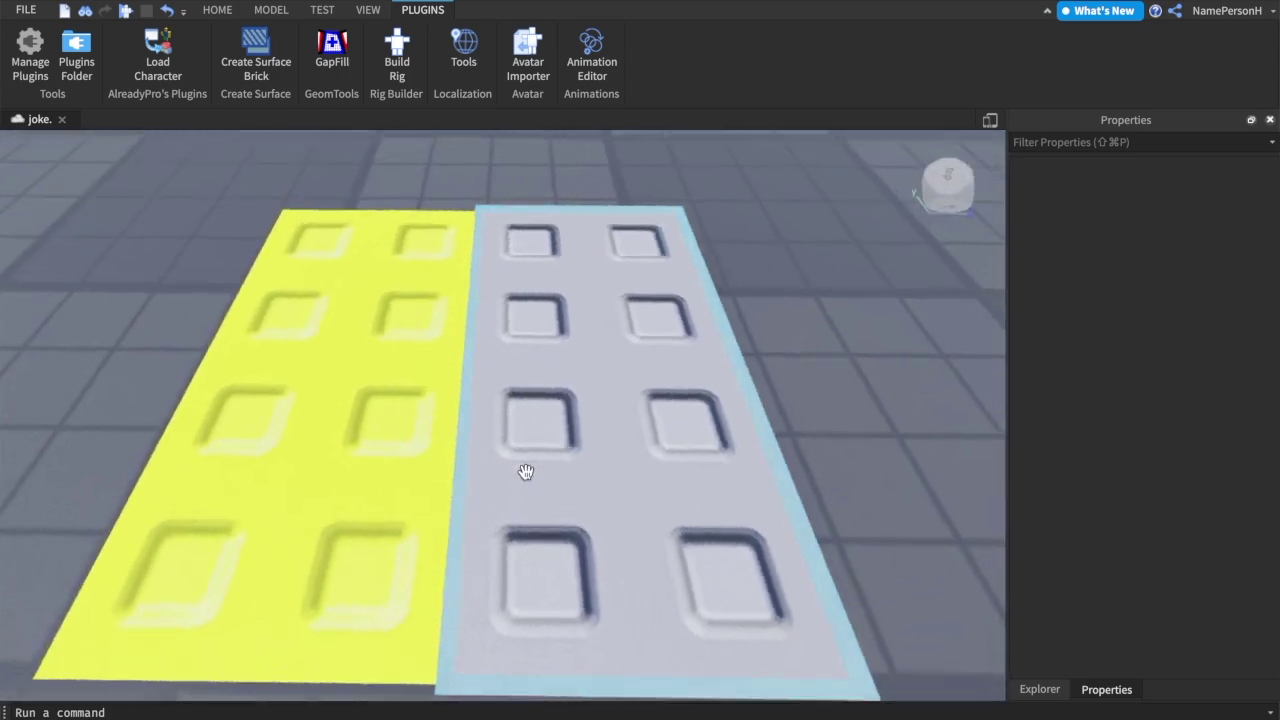
right_drag(526, 472, 525, 474)
right_drag(629, 479, 629, 479)
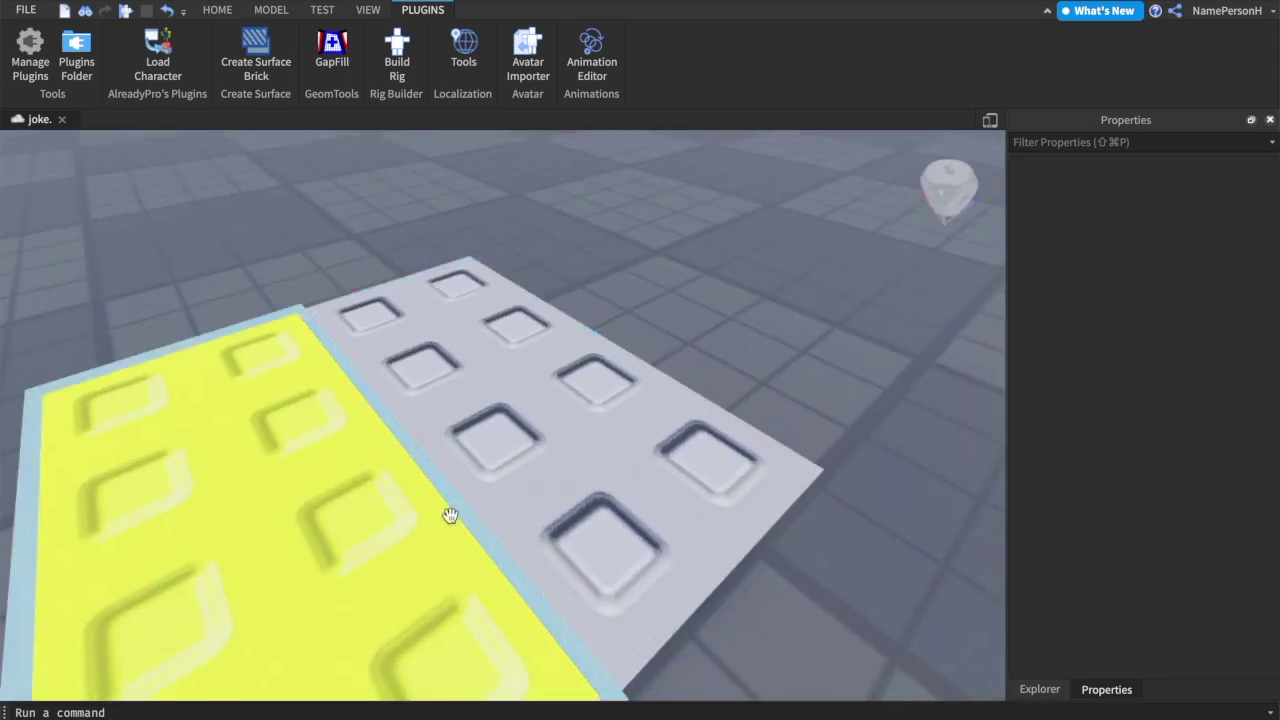
right_drag(707, 469, 337, 505)
scroll(707, 470, down, 5)
Color the grey surface brick New Yeller to match the textured part and deselect it
click(440, 500)
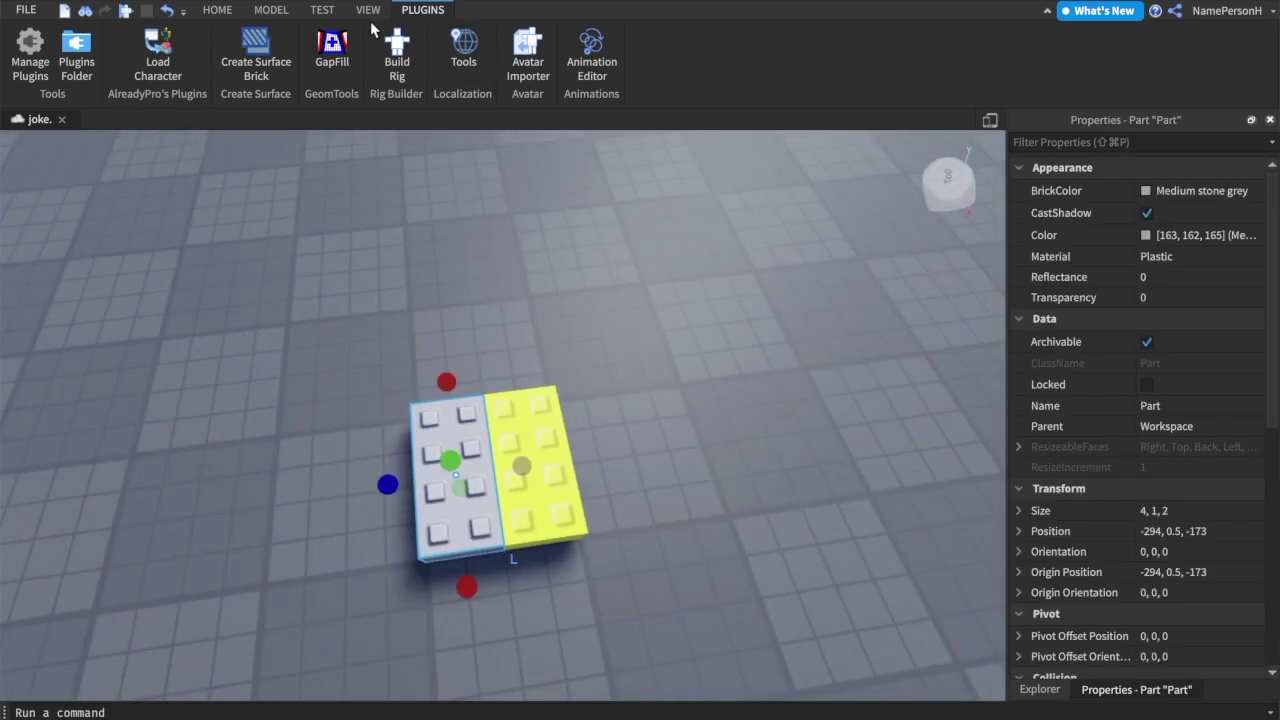
click(217, 12)
click(660, 42)
click(729, 334)
Compare the stud shading on the two adjoining yellow bricks from several angles, selecting the textured part to tell them apart
scroll(729, 334, up, 3)
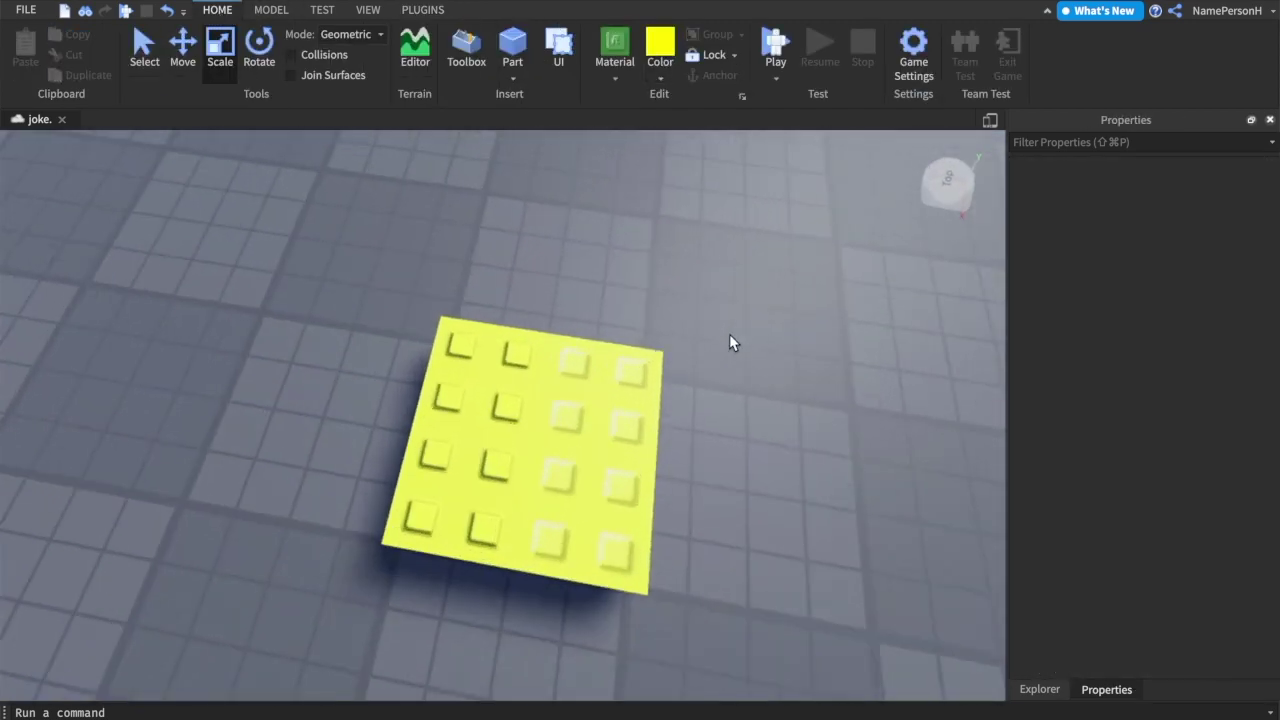
scroll(729, 334, up, 5)
right_drag(563, 386, 683, 377)
scroll(562, 387, down, 5)
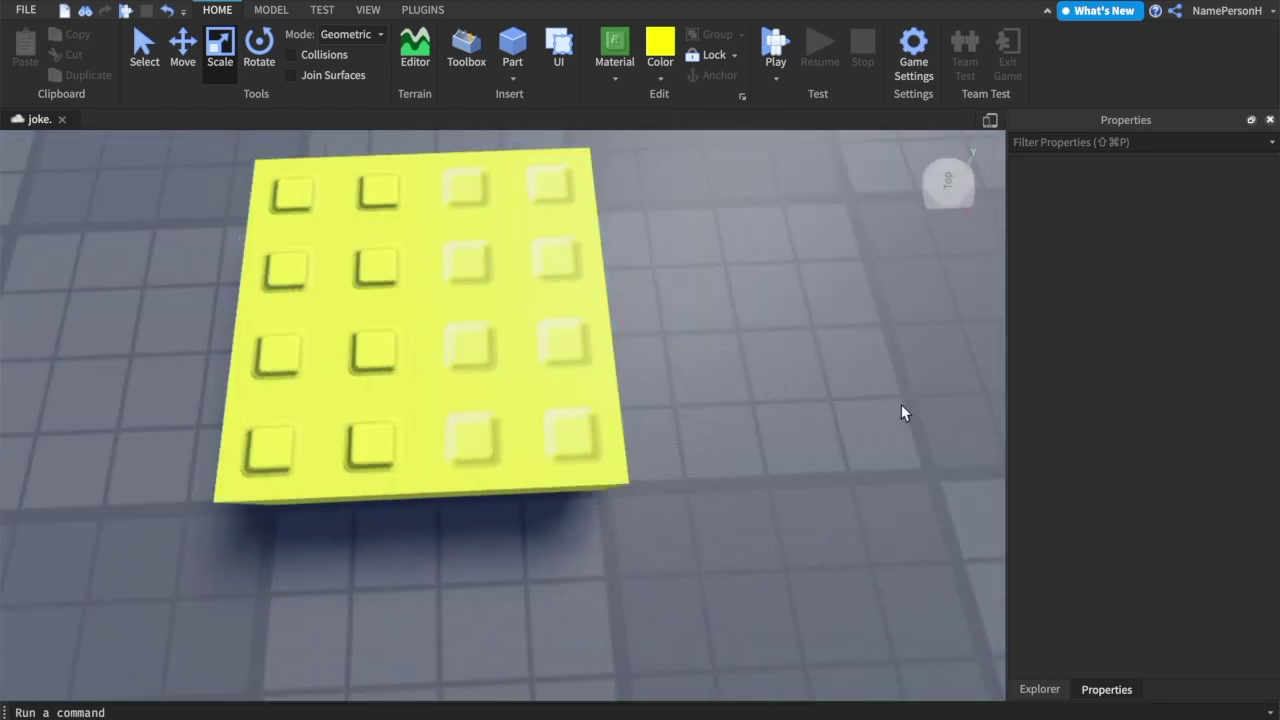
right_drag(373, 394, 756, 394)
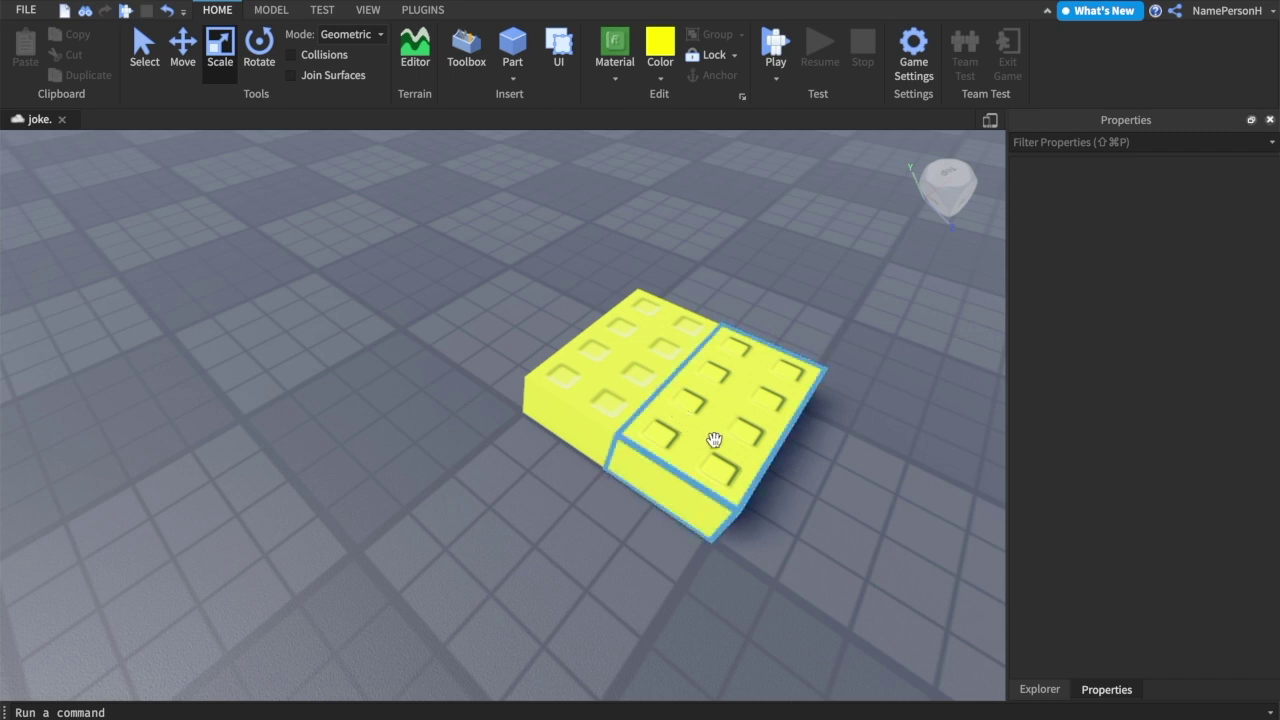
drag(608, 360, 607, 392)
right_drag(607, 393, 611, 435)
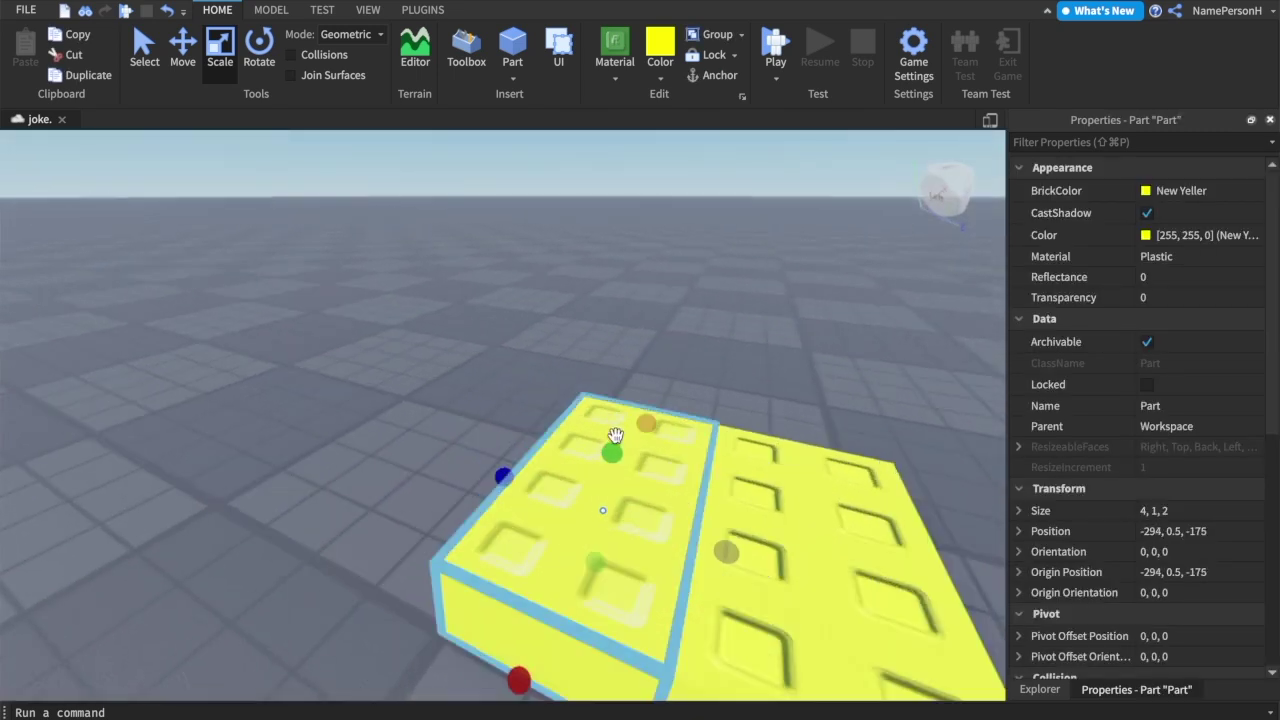
right_drag(649, 481, 649, 482)
scroll(649, 481, down, 5)
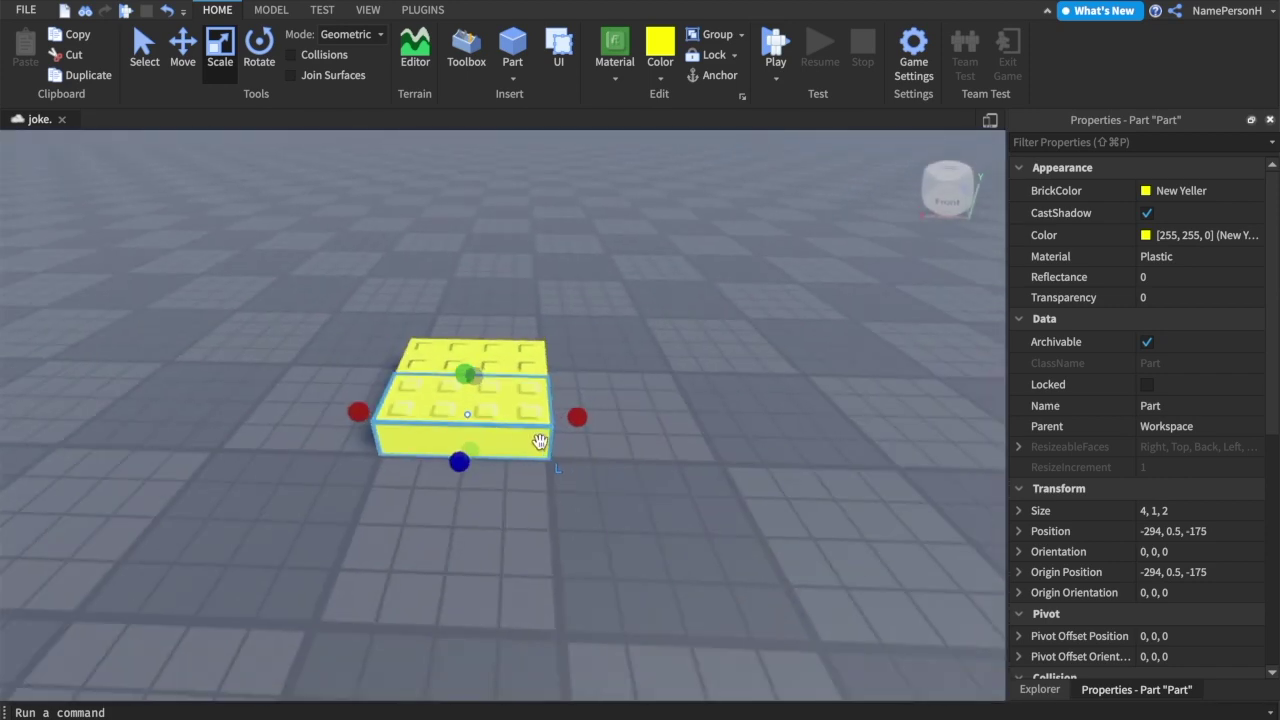
mouse_move(534, 442)
mouse_down()
mouse_move(471, 543)
mouse_move(543, 463)
mouse_move(522, 456)
mouse_move(529, 394)
mouse_move(530, 443)
mouse_up()
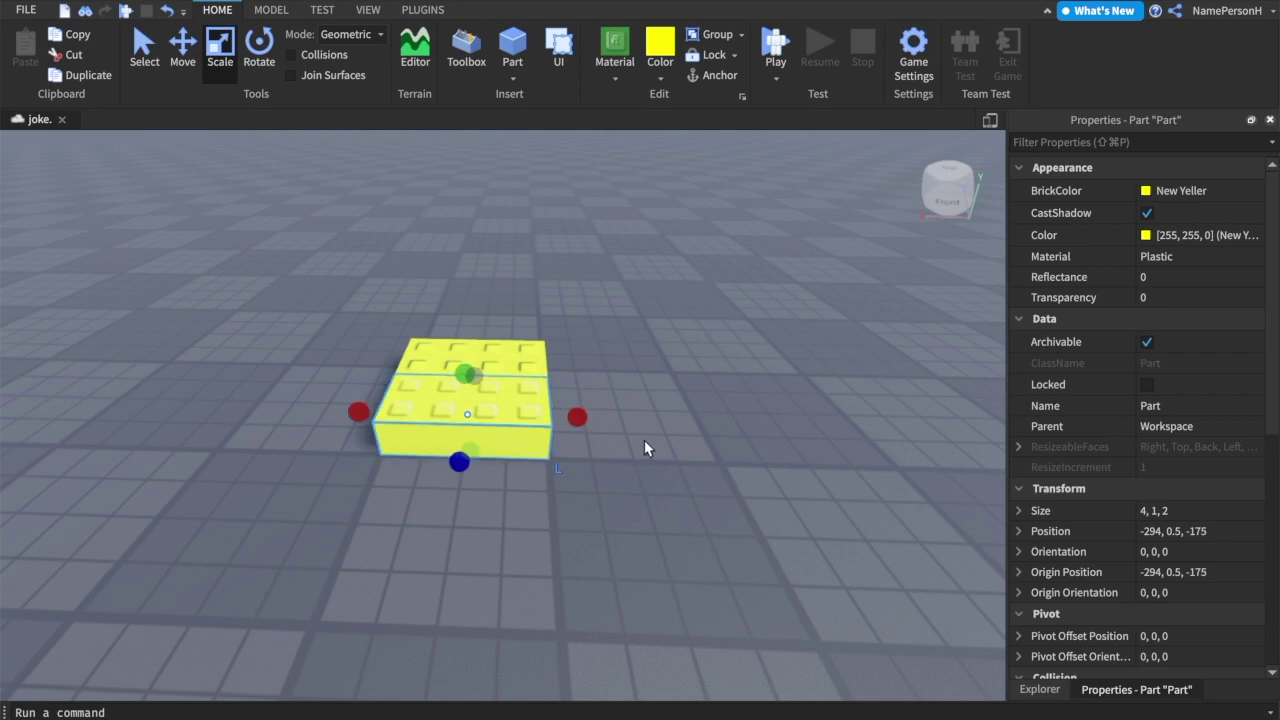
Deselect the textured part and examine both yellow stud surfaces together from near and far
click(644, 440)
scroll(640, 350, up, 3)
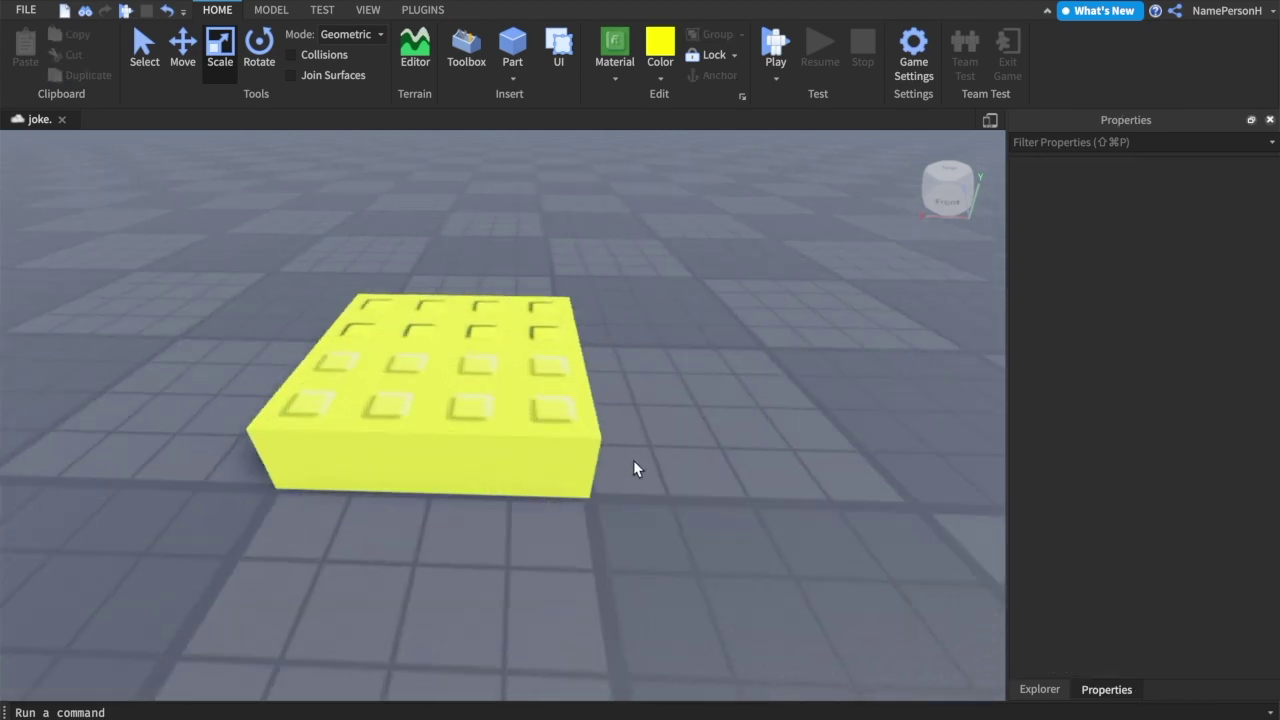
right_drag(686, 302, 687, 302)
scroll(686, 303, down, 6)
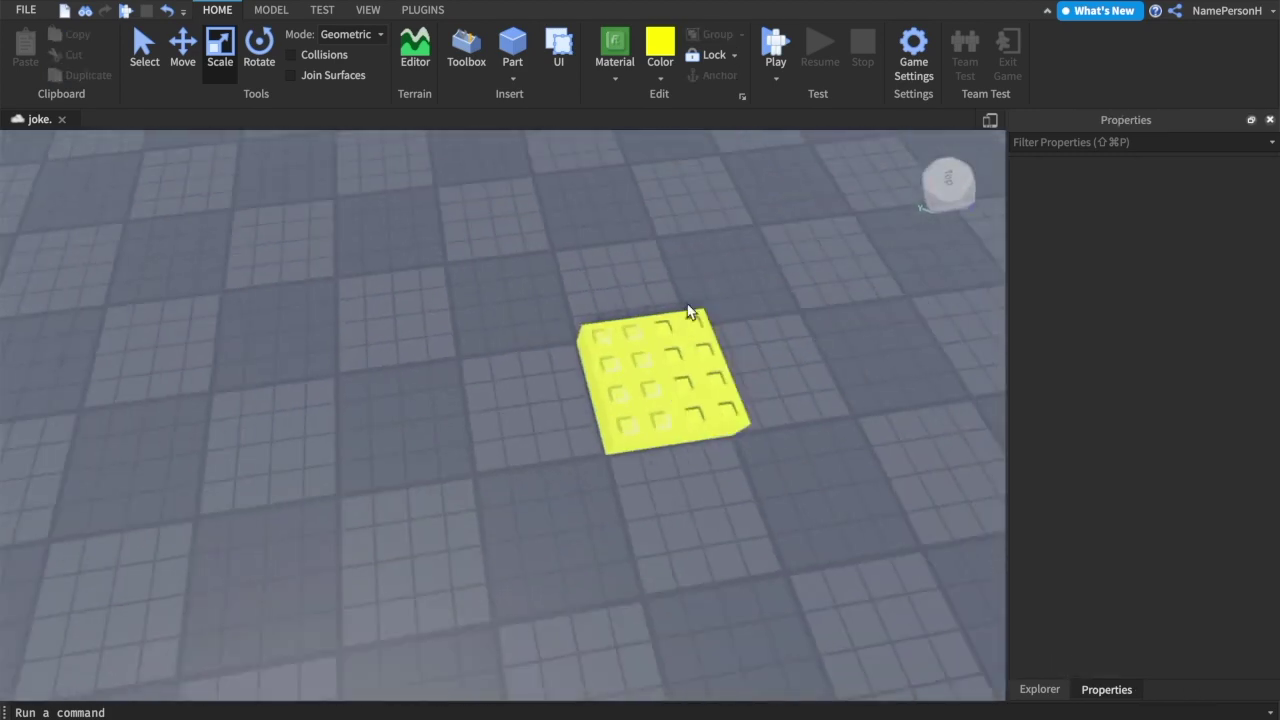
scroll(743, 291, up, 5)
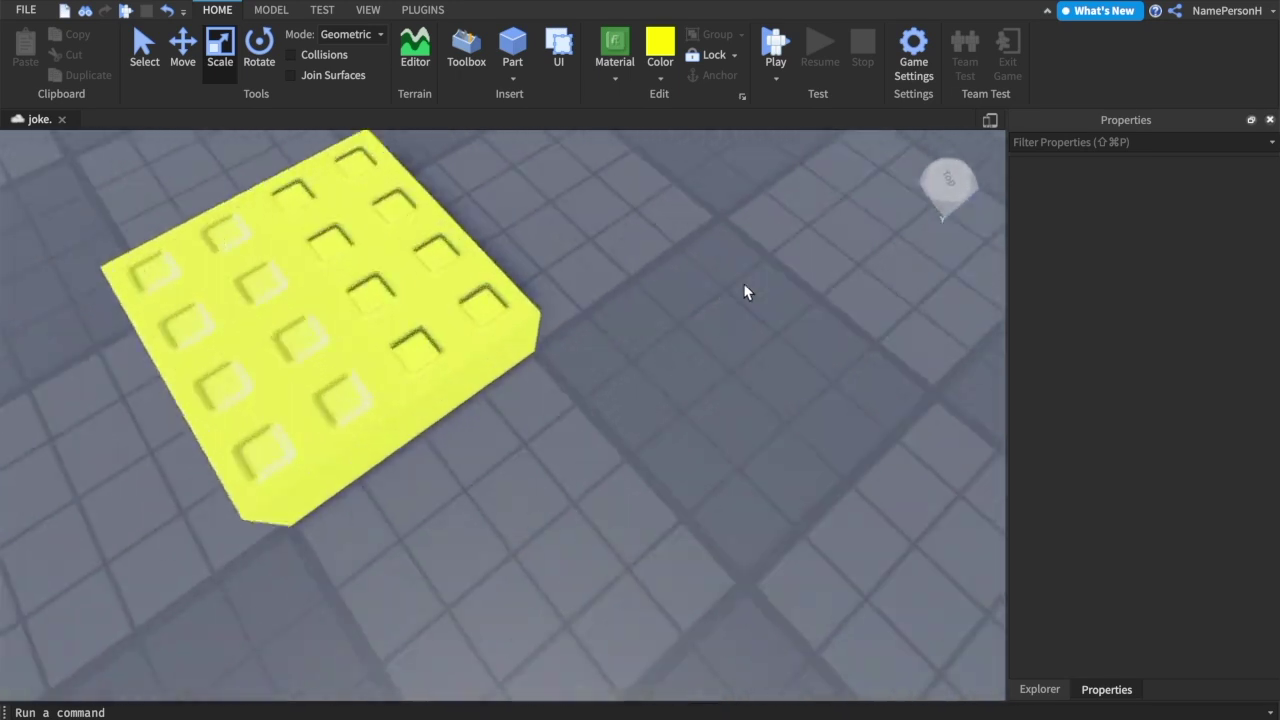
scroll(744, 285, up, 2)
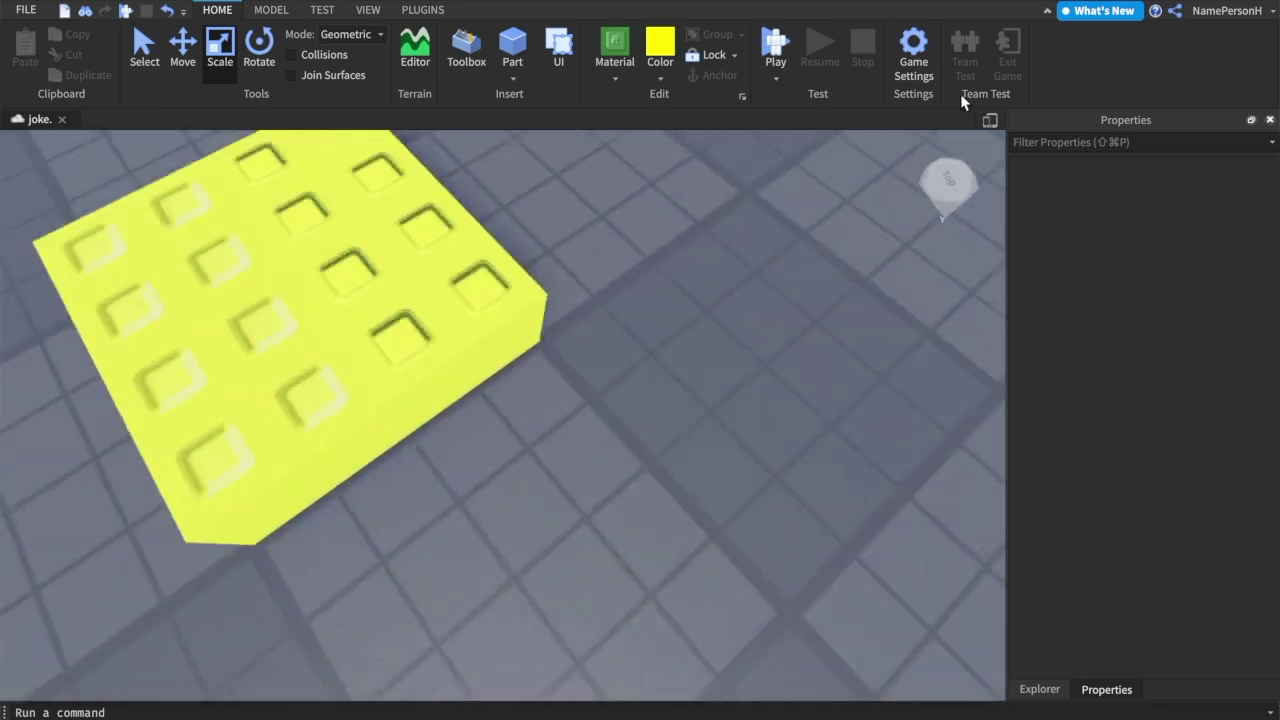
scroll(957, 92, down, 5)
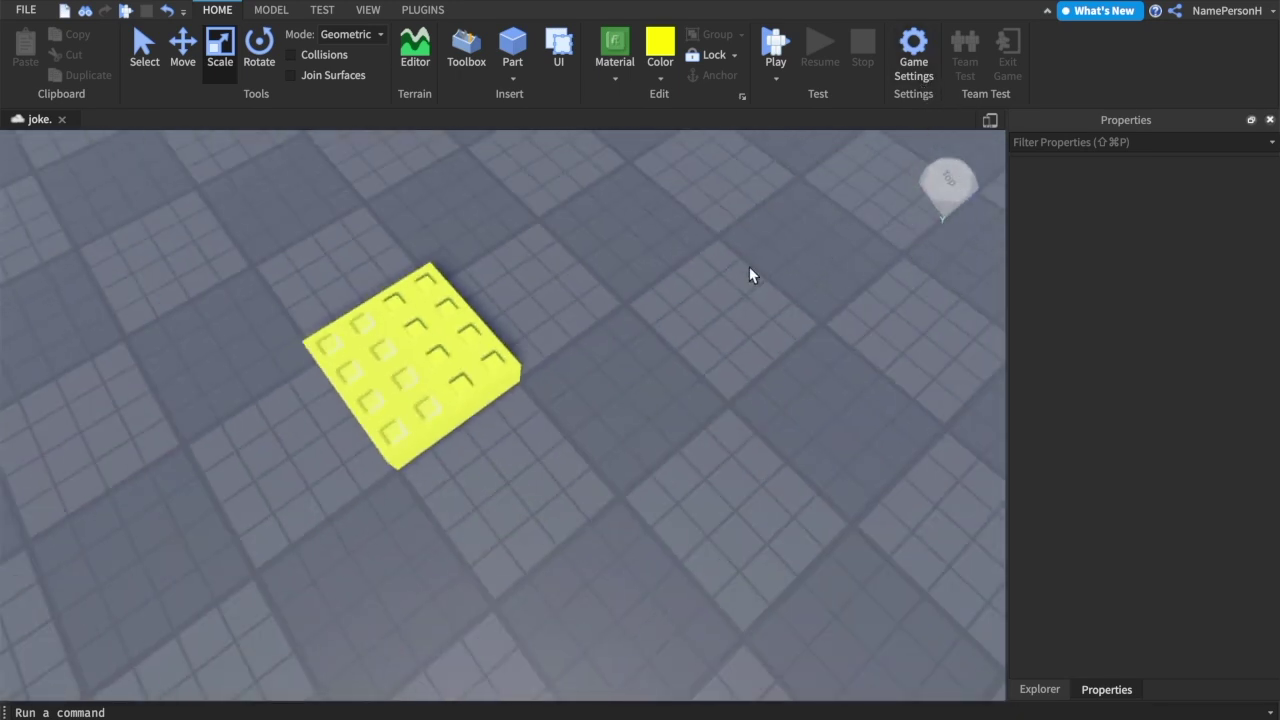
right_drag(749, 266, 729, 277)
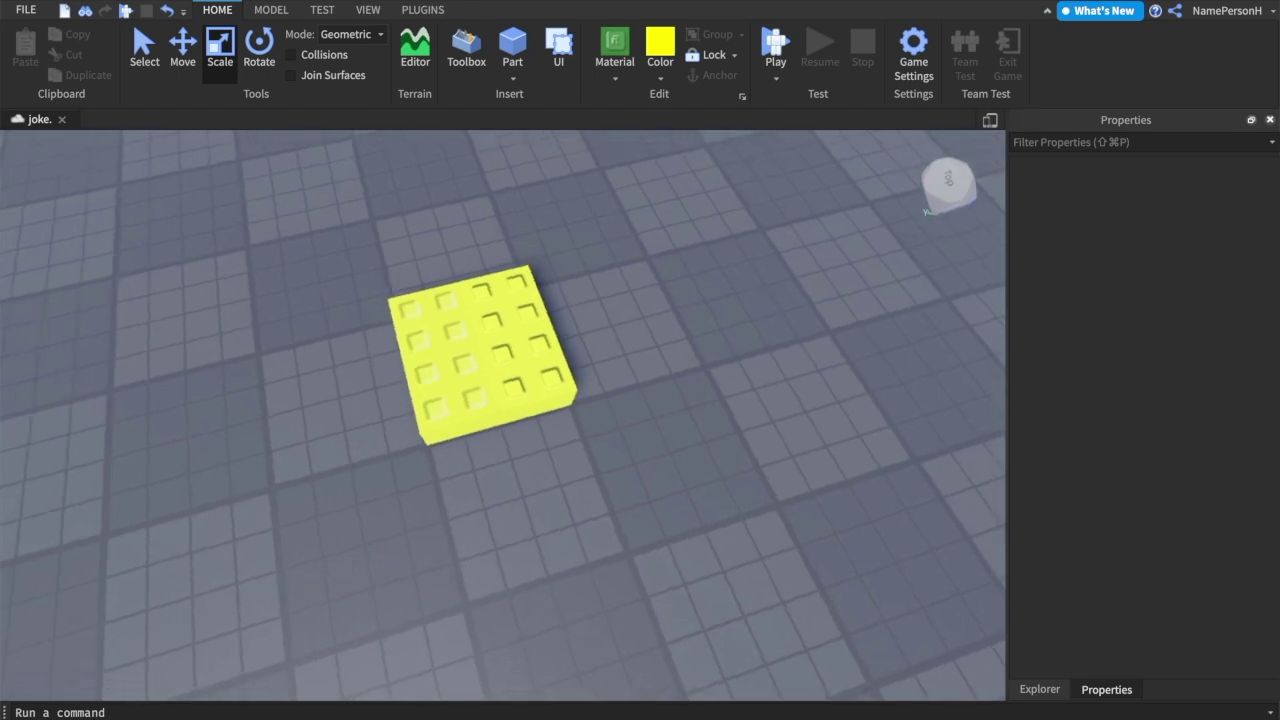